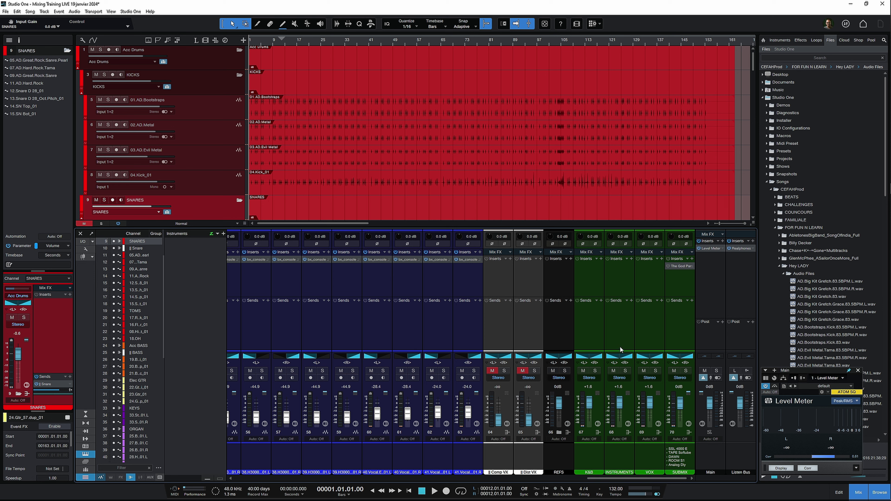
# Insert the TR5 VC-670 compressor on the SUBMIX channel after The God Particle, then reposition and enlarge its window.
pyautogui.click(691, 259)
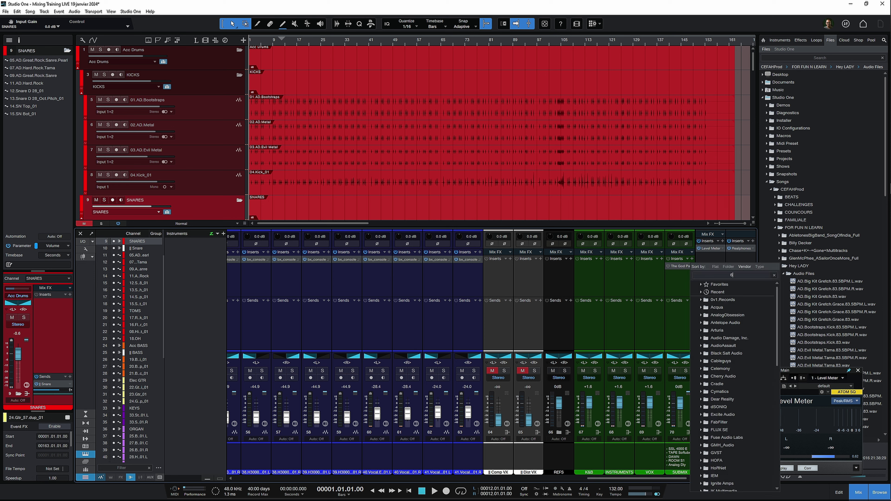
pyautogui.write('670')
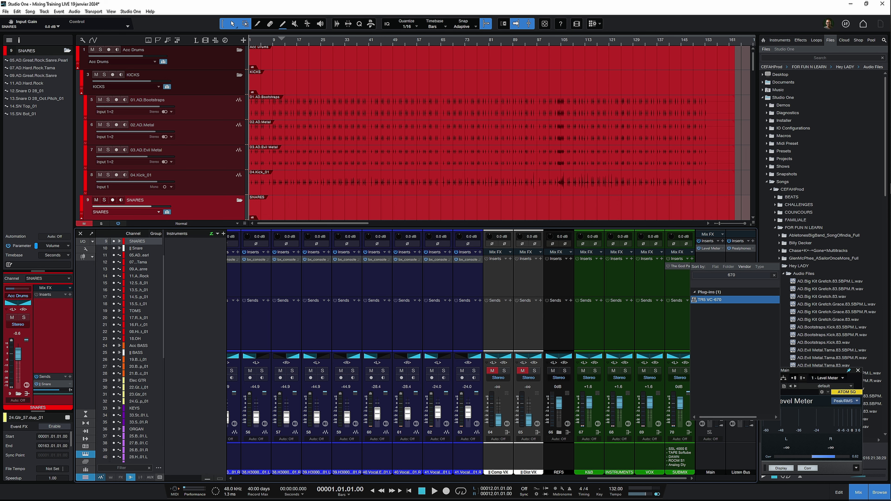
pyautogui.press('Return')
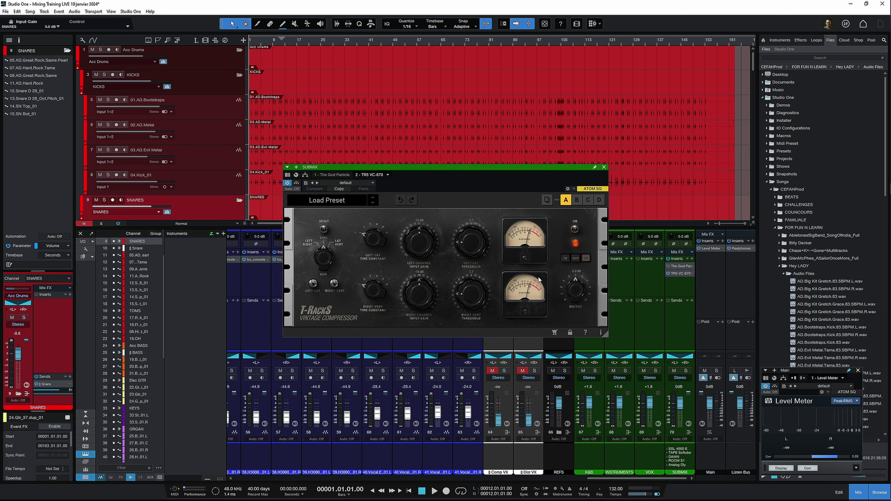
pyautogui.moveTo(497, 168); pyautogui.dragTo(527, 126)
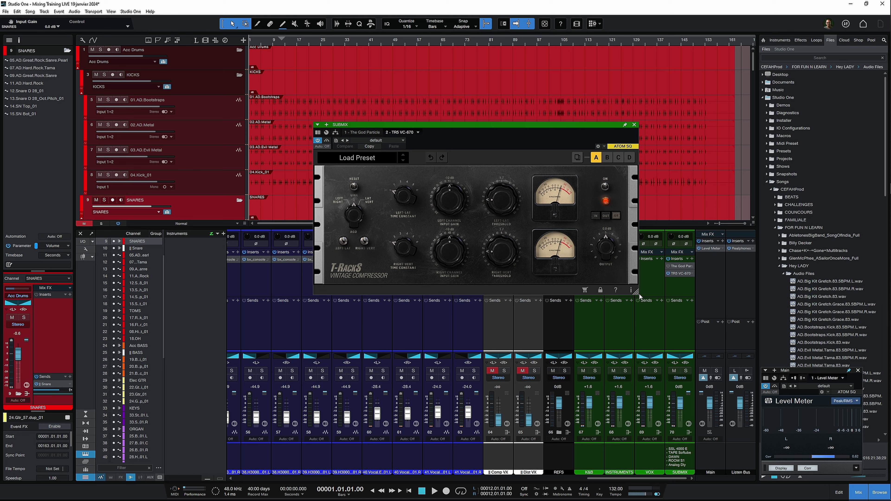
pyautogui.moveTo(639, 297); pyautogui.dragTo(677, 313)
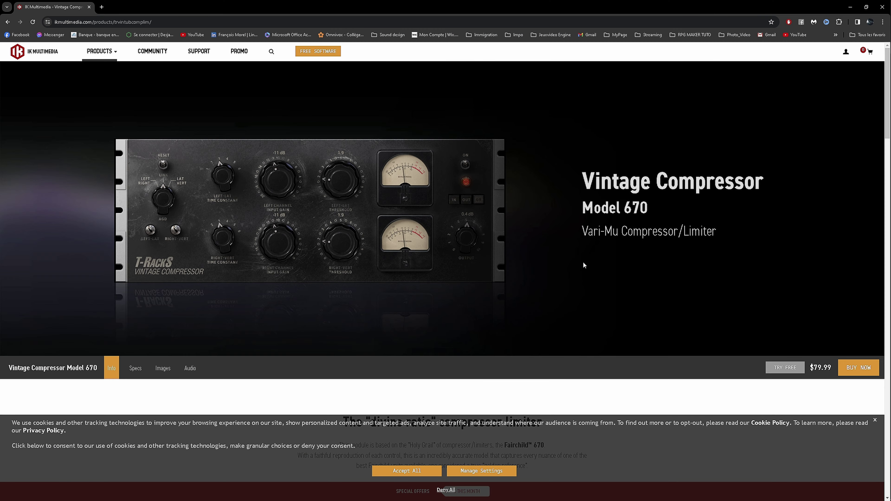
# Switch to the browser and read the Vintage Compressor Model 670 page's introduction, Fairchild 670 background and Vari-Mu description.
pyautogui.moveTo(615, 232); pyautogui.dragTo(591, 231)
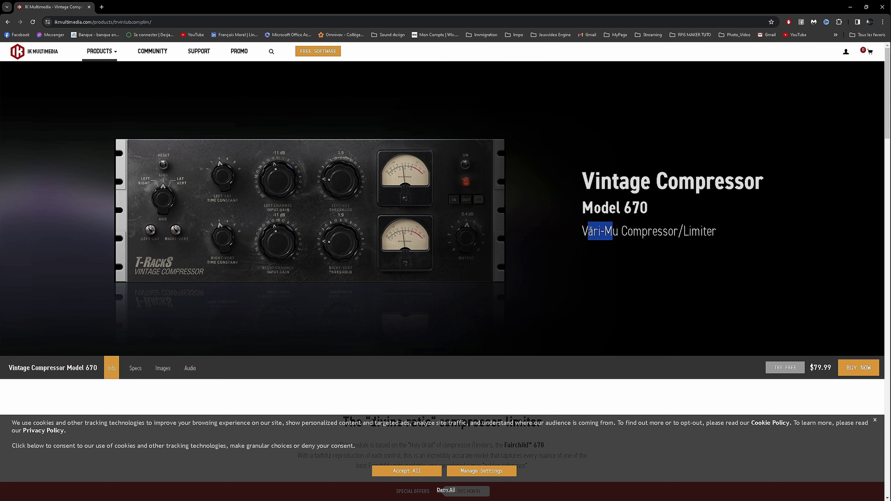
pyautogui.scroll(-8, 467, 202)
pyautogui.scroll(3, 467, 202)
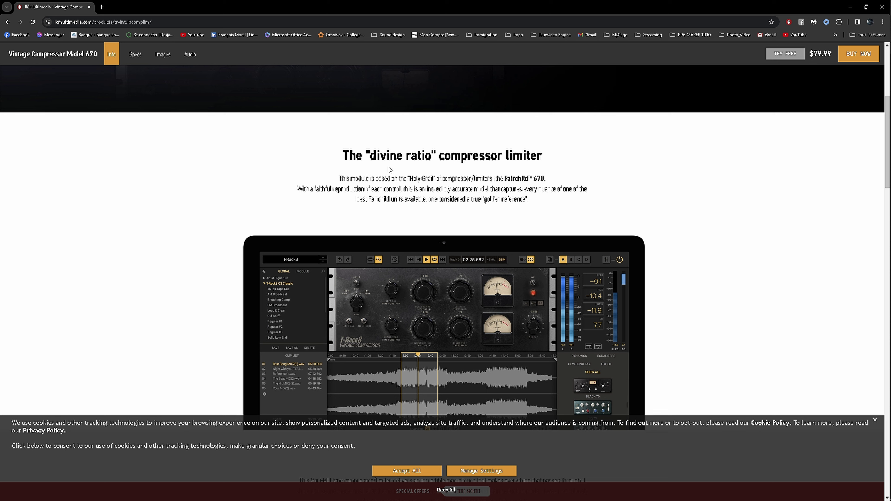
pyautogui.moveTo(433, 179)
pyautogui.mouseDown()
pyautogui.moveTo(406, 179)
pyautogui.moveTo(416, 179)
pyautogui.mouseUp()
pyautogui.scroll(-1, 592, 181)
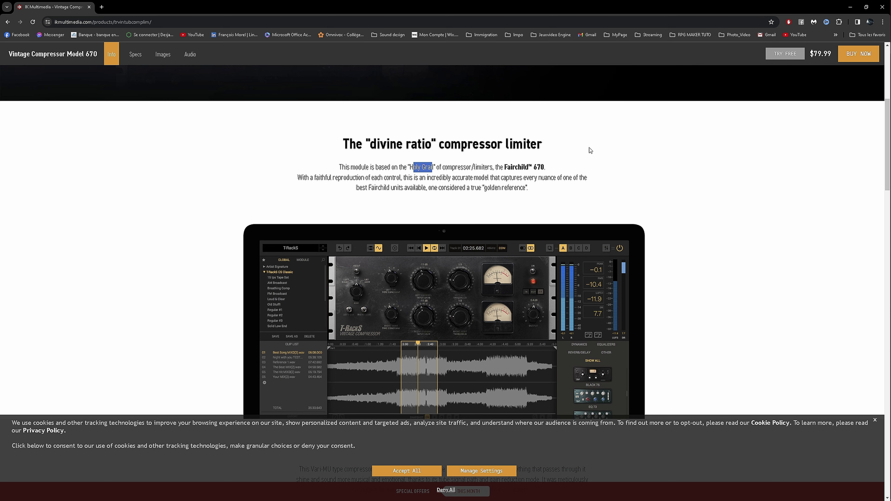
pyautogui.scroll(-2, 585, 162)
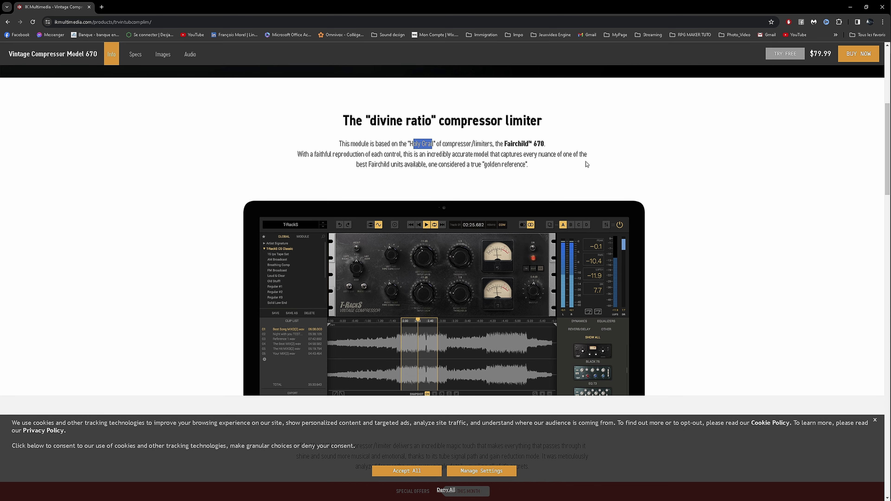
pyautogui.scroll(-6, 587, 164)
pyautogui.moveTo(332, 213); pyautogui.dragTo(310, 214)
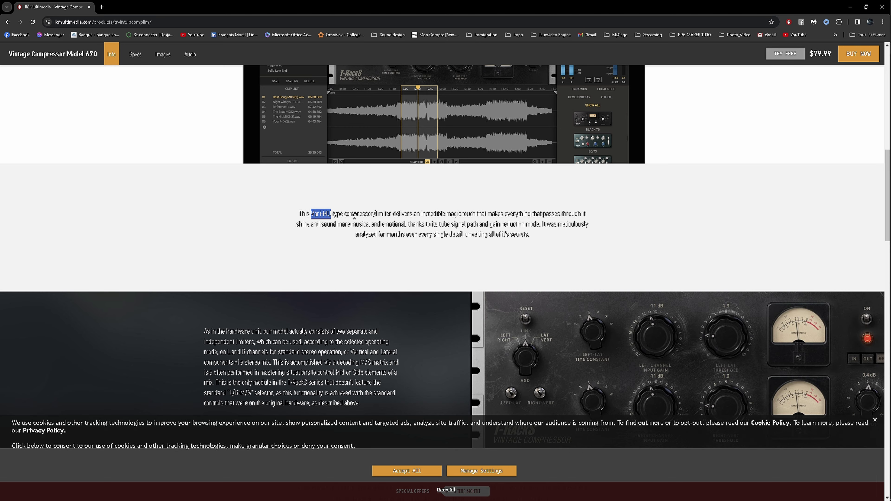
pyautogui.scroll(-3, 590, 279)
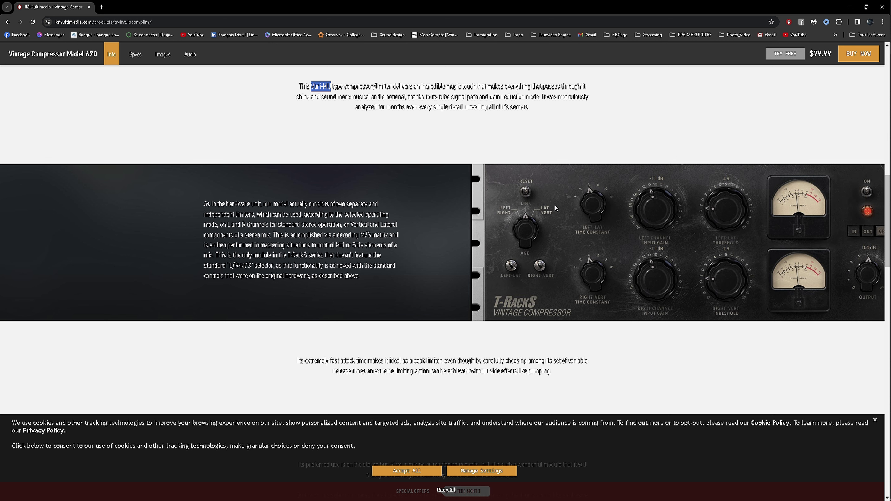
# Examine the product page's included bundles, related compressors and drum submix advice, then return to Studio One.
pyautogui.scroll(-15, 515, 242)
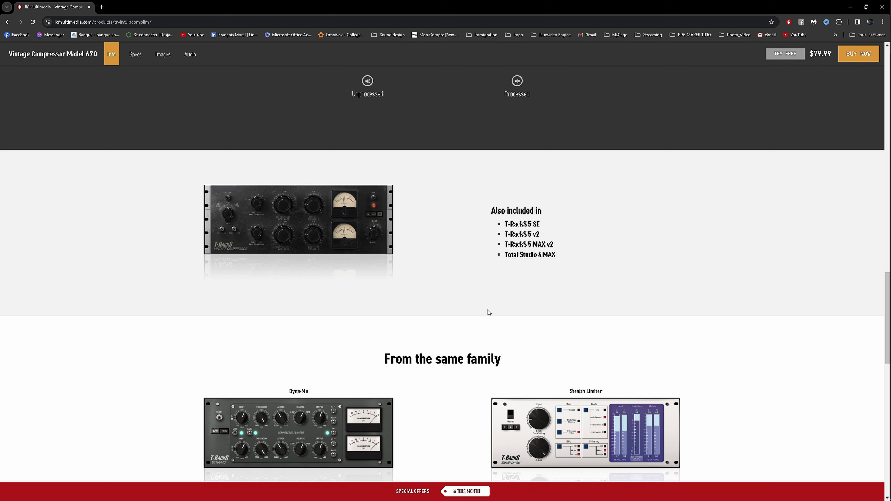
pyautogui.scroll(1, 488, 311)
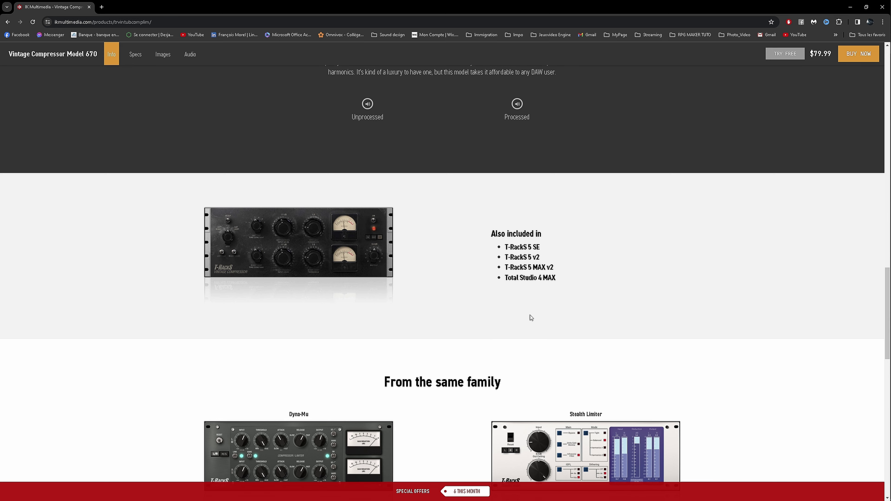
pyautogui.scroll(-6, 529, 316)
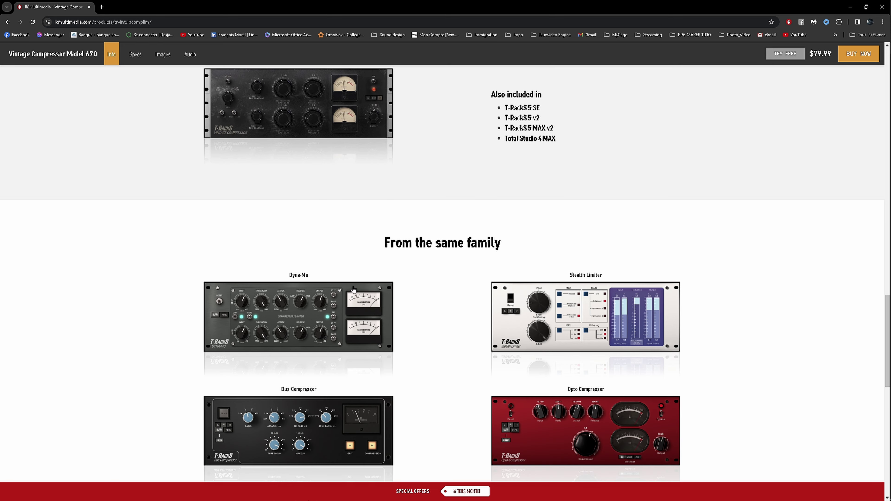
pyautogui.scroll(-1, 462, 178)
pyautogui.scroll(10, 464, 175)
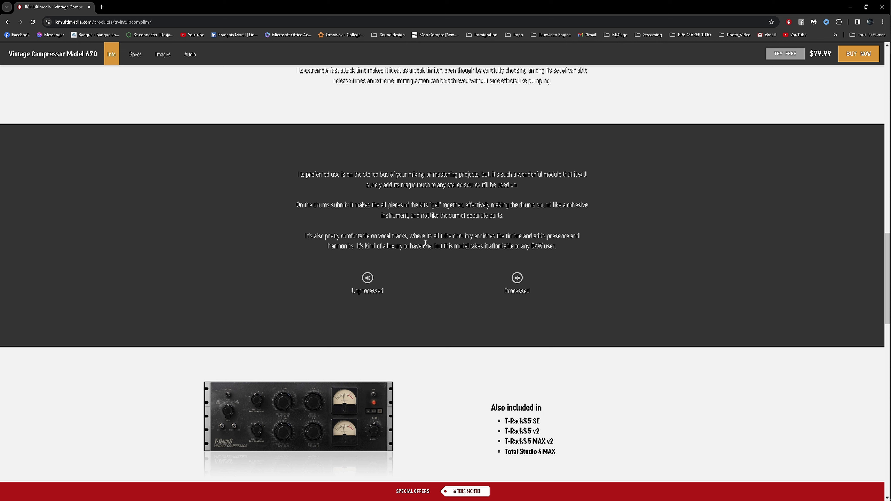
pyautogui.moveTo(425, 209); pyautogui.dragTo(447, 208)
pyautogui.click(456, 204)
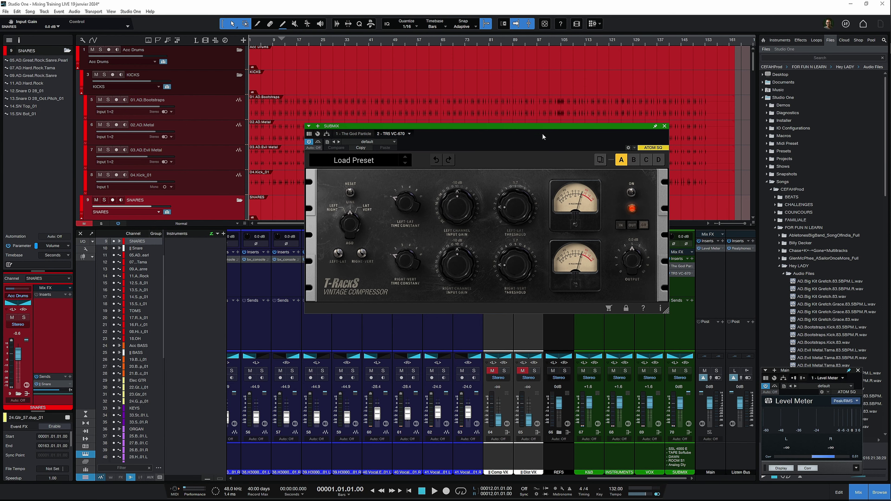
pyautogui.click(882, 6)
# Play the song and compare the mix with the SUBMIX channel's TR5 VC-670 bypassed and active, then stop playback.
pyautogui.moveTo(660, 478); pyautogui.dragTo(263, 480)
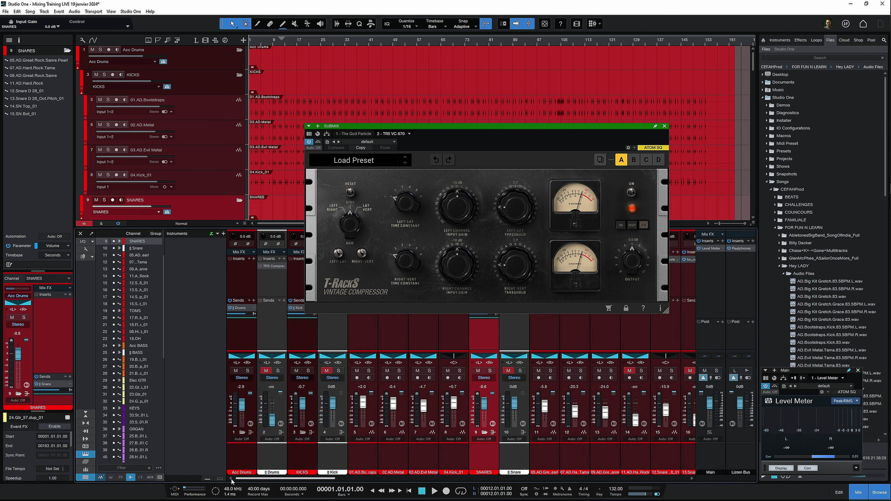
pyautogui.press('space')
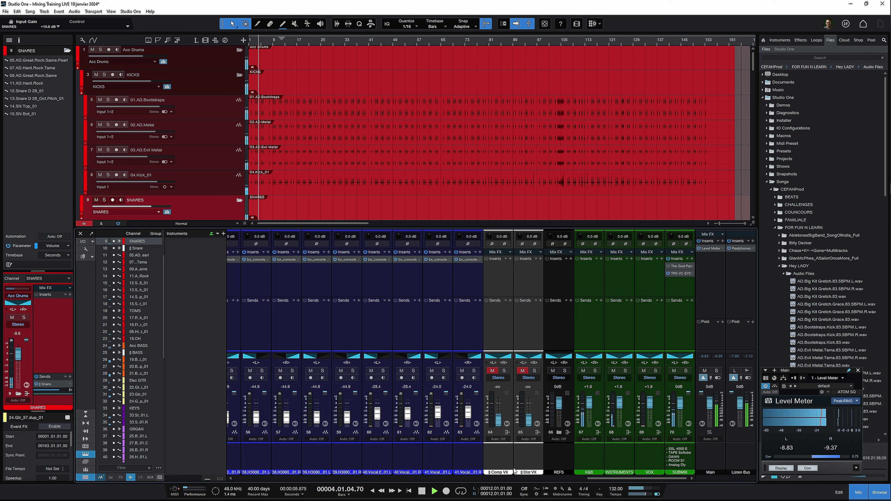
pyautogui.click(682, 275)
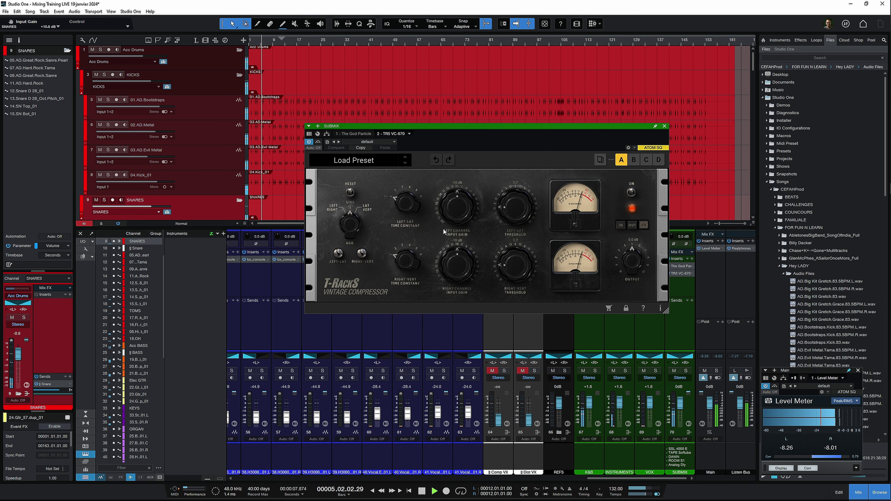
pyautogui.moveTo(562, 132); pyautogui.dragTo(548, 137)
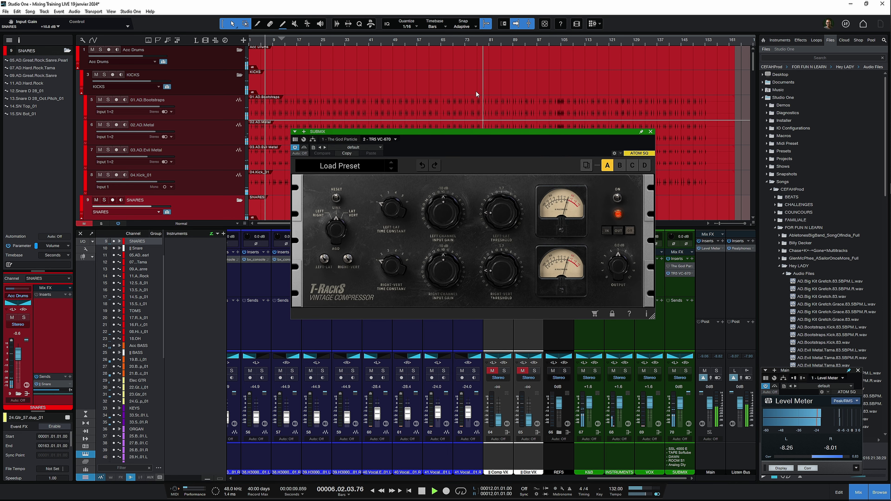
pyautogui.click(304, 147)
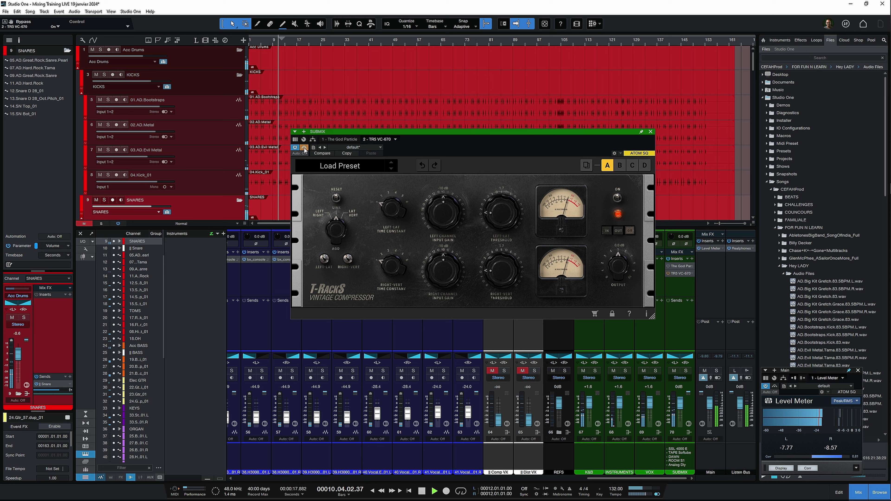
pyautogui.click(304, 148)
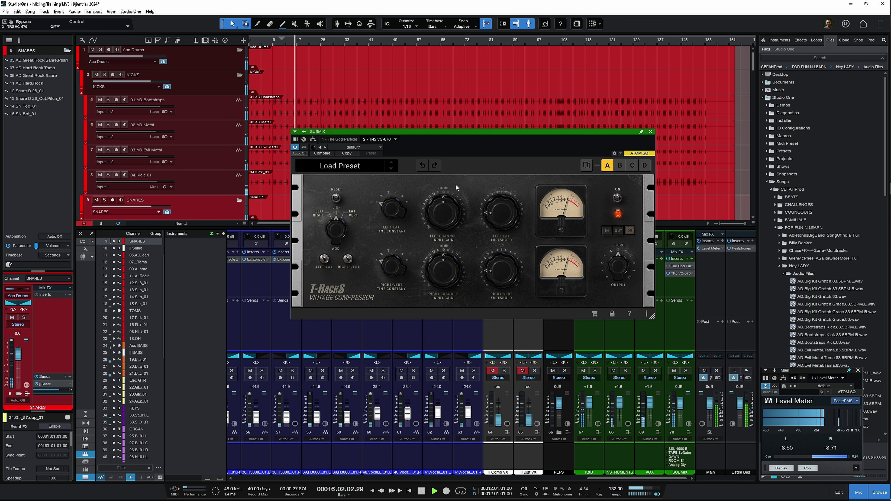
pyautogui.press('space')
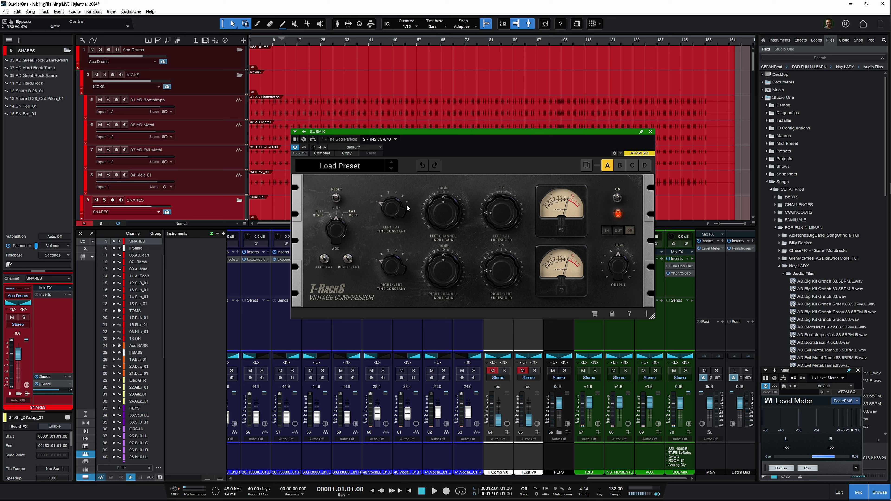
# Try different Left-Lat time constant positions on the TR5 VC-670, including position 6.
pyautogui.moveTo(390, 212); pyautogui.dragTo(389, 109)
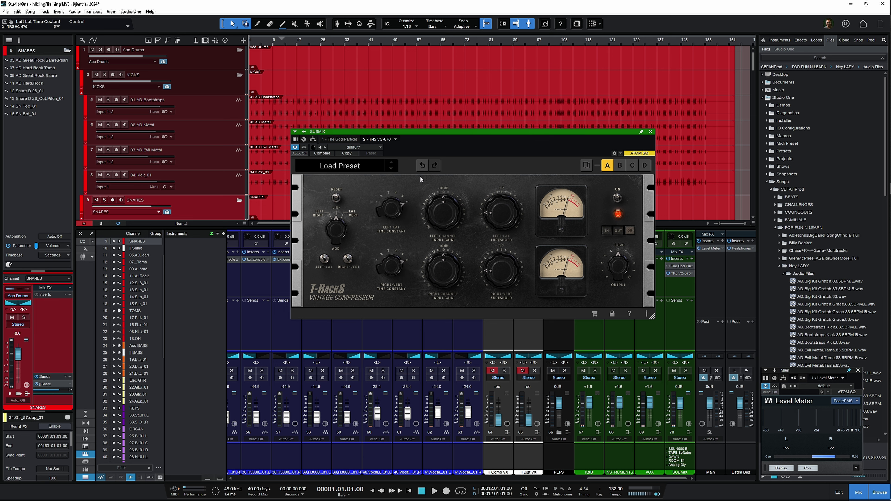
pyautogui.moveTo(383, 212); pyautogui.dragTo(373, 327)
pyautogui.moveTo(386, 202); pyautogui.dragTo(399, 193)
pyautogui.moveTo(392, 210); pyautogui.dragTo(397, 194)
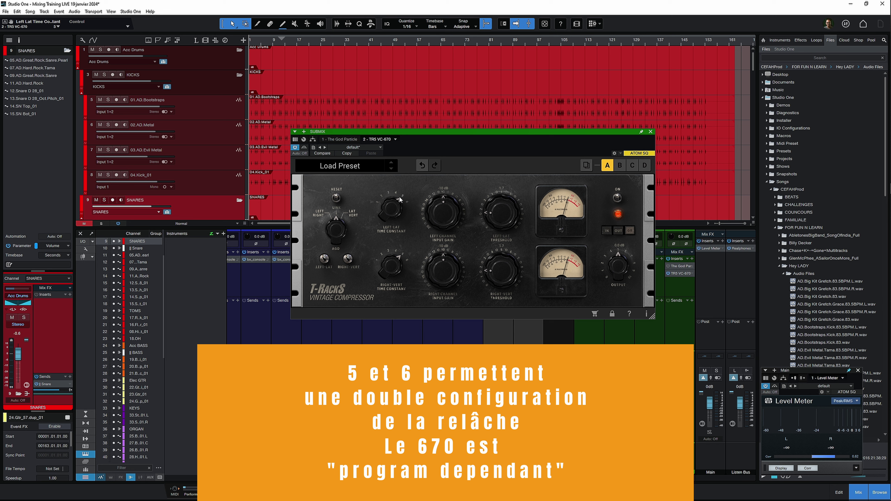
pyautogui.moveTo(385, 207); pyautogui.dragTo(372, 206)
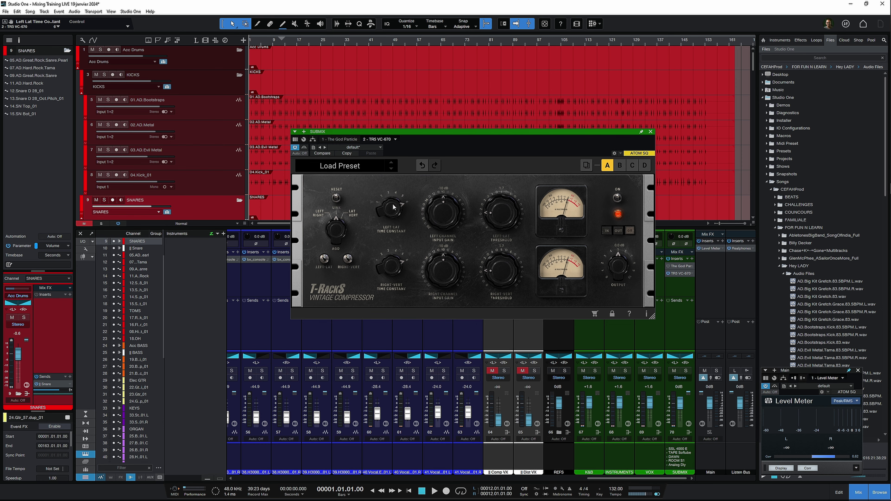
# Set the compressor's Left-Lat time constant to 1 and audition the mix briefly.
pyautogui.moveTo(392, 204); pyautogui.dragTo(399, 213)
pyautogui.press('space')
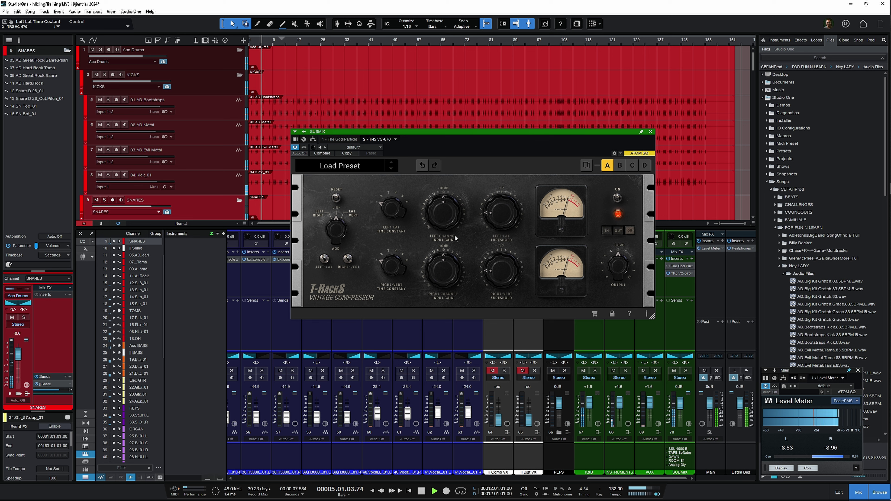
pyautogui.press('space')
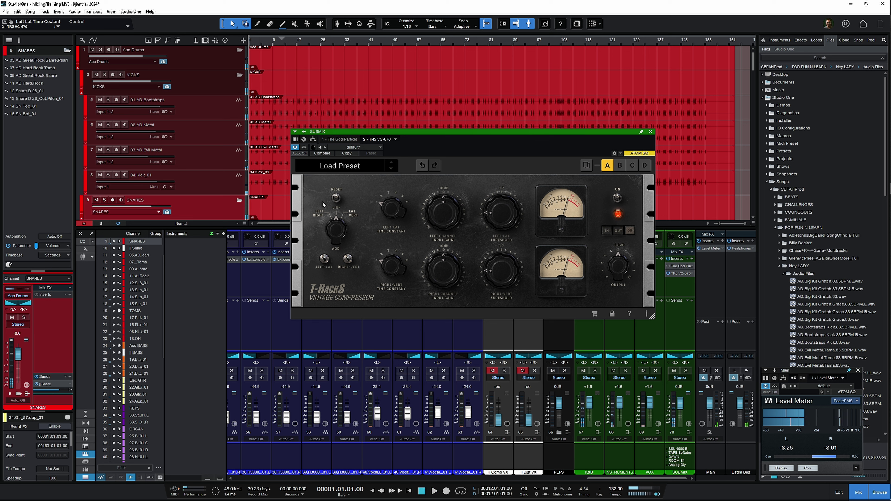
# Try the TR5 VC-670's channel mode selector and Left-Lat switch, restoring both to their original positions.
pyautogui.moveTo(339, 235); pyautogui.dragTo(331, 281)
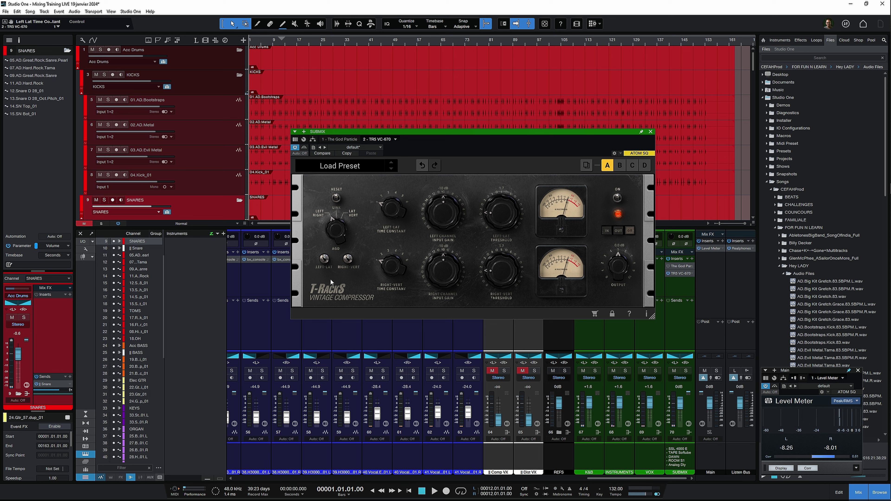
pyautogui.moveTo(338, 233); pyautogui.dragTo(339, 226)
pyautogui.doubleClick(325, 260)
pyautogui.moveTo(322, 261); pyautogui.dragTo(333, 224)
pyautogui.doubleClick(324, 260)
# Try different input gain amounts on the compressor's left channel and return to the starting level.
pyautogui.moveTo(444, 232); pyautogui.dragTo(440, 222)
pyautogui.scroll(4, 441, 223)
pyautogui.scroll(-7, 442, 228)
pyautogui.scroll(1, 442, 231)
# Raise the compressor's linked left and right thresholds to 9.1 with the song playing.
pyautogui.moveTo(501, 217); pyautogui.dragTo(504, 143)
pyautogui.press('space')
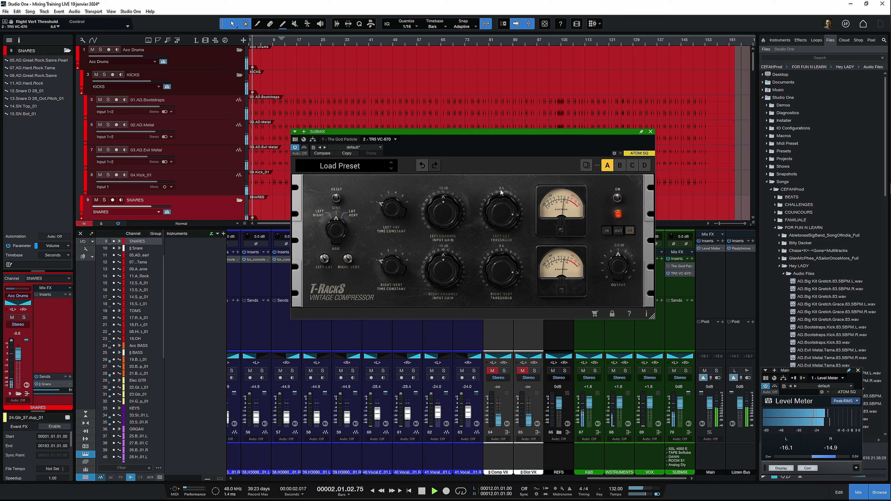
pyautogui.moveTo(497, 214); pyautogui.dragTo(497, 209)
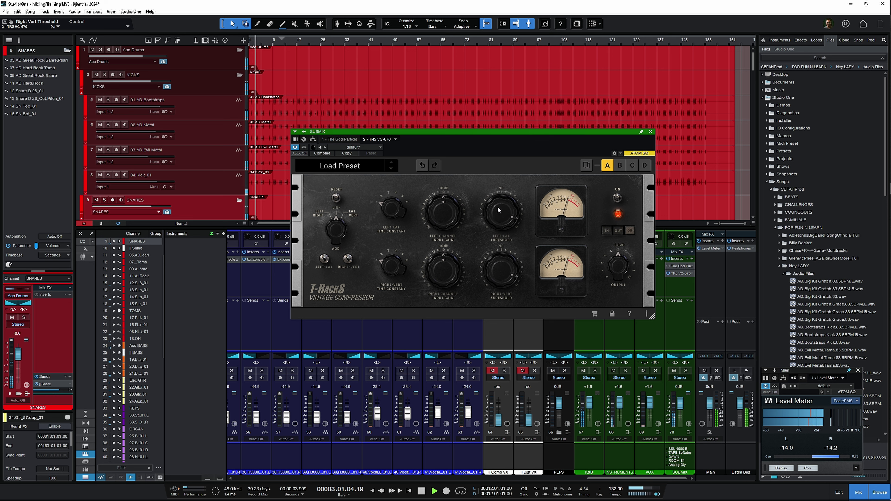
# Raise the compressor's output to about 3.5 dB to match the bypassed level, and switch the compressor back on.
pyautogui.moveTo(618, 258); pyautogui.dragTo(619, 255)
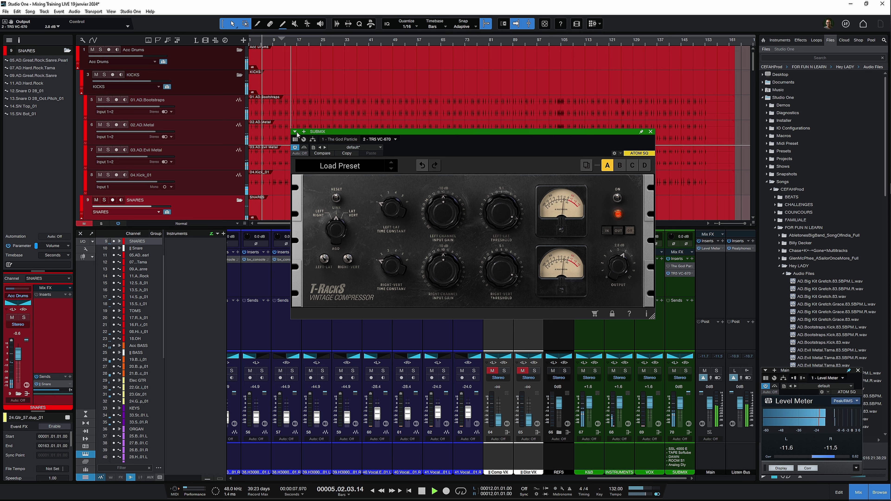
pyautogui.click(304, 148)
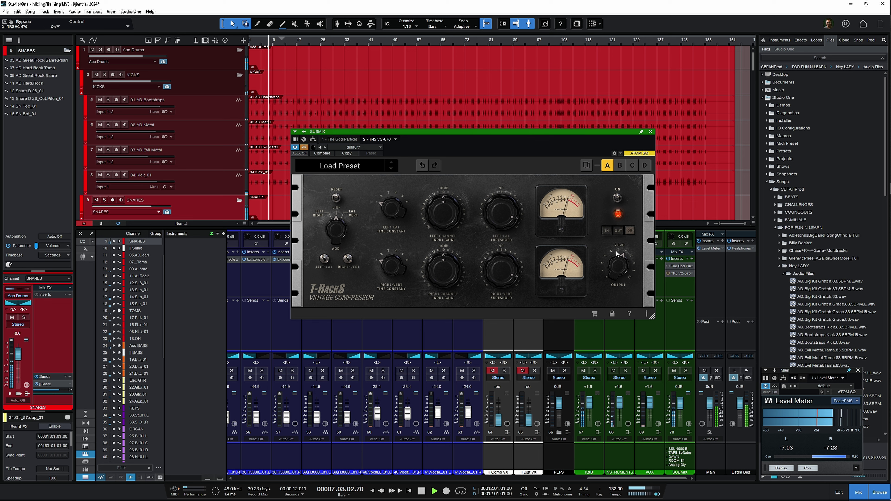
pyautogui.moveTo(617, 253); pyautogui.dragTo(622, 258)
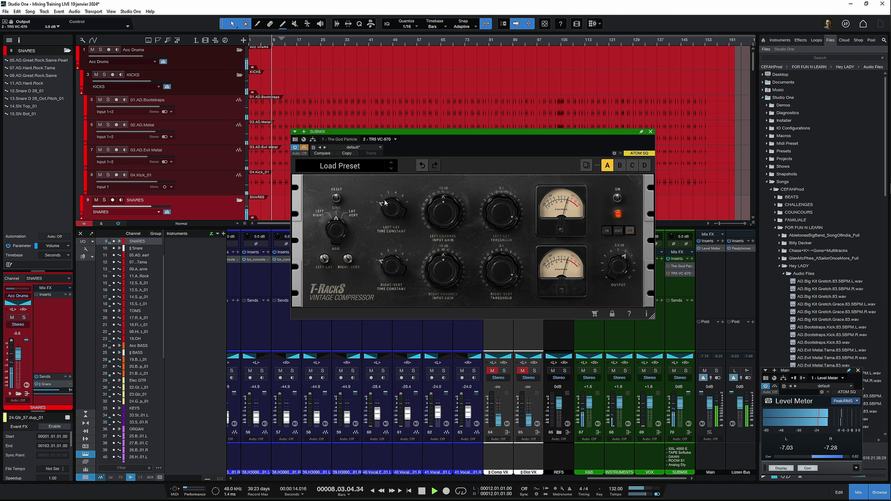
pyautogui.click(304, 148)
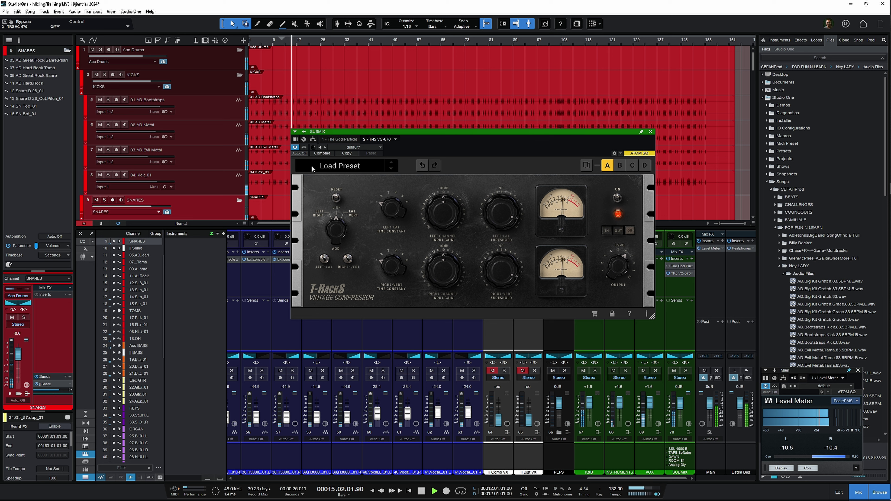
# Compare the compressed SUBMIX with its bypassed sound, leave the compressor active and stop playback.
pyautogui.click(304, 149)
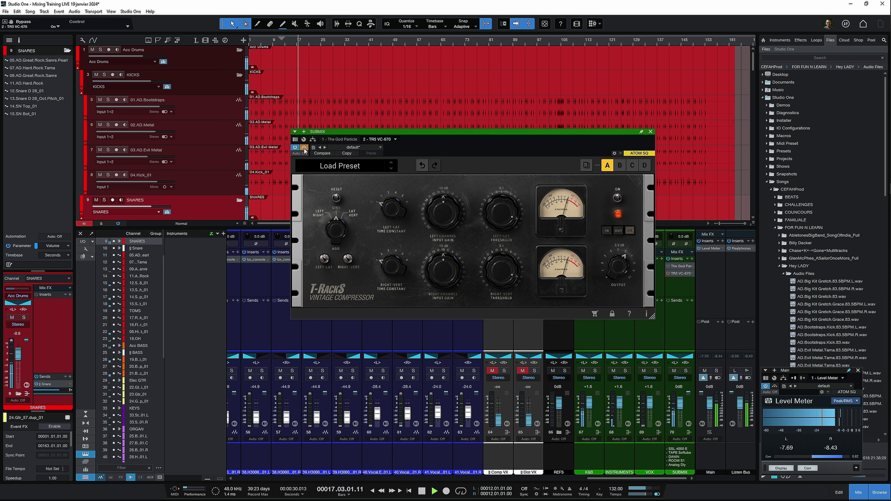
pyautogui.click(305, 149)
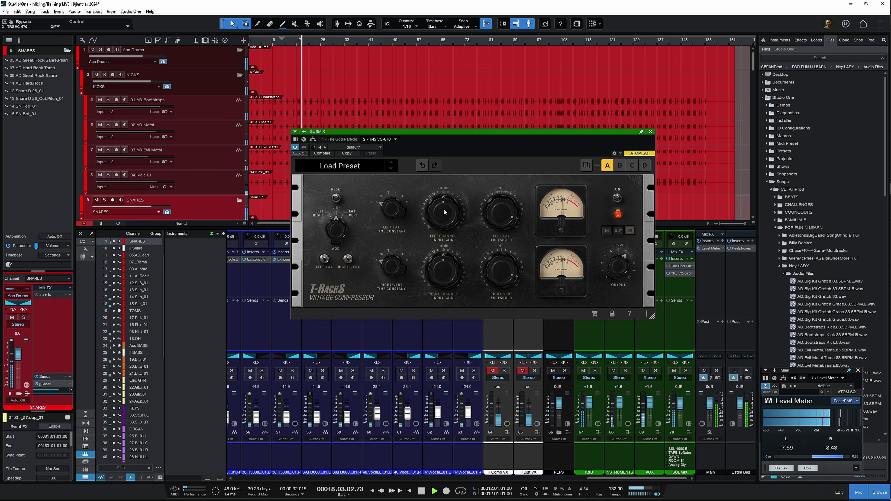
pyautogui.press('space')
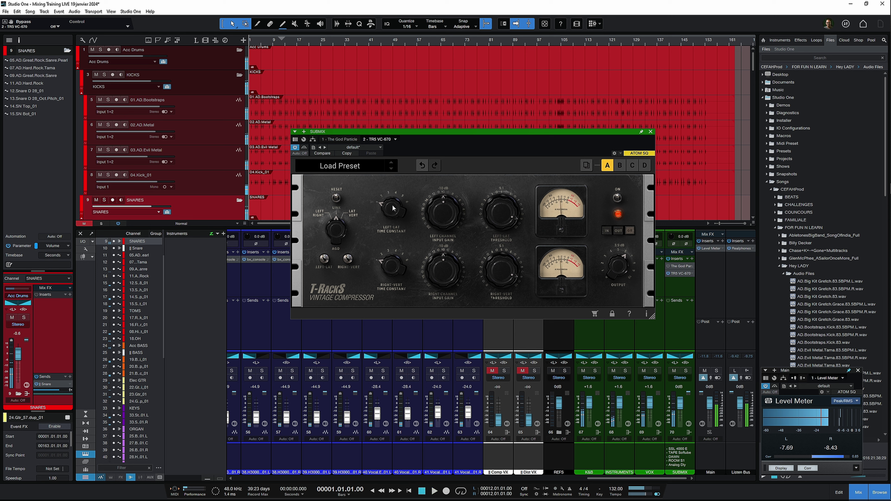
# Try the compressor's linked time constants at 2, 1, 3 and 4 while the song plays, checking against bypass.
pyautogui.moveTo(393, 206); pyautogui.dragTo(393, 199)
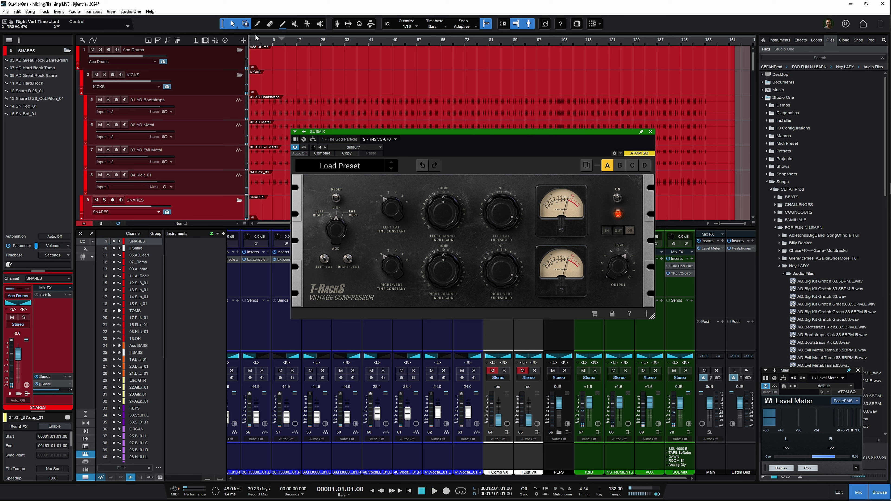
pyautogui.press('space')
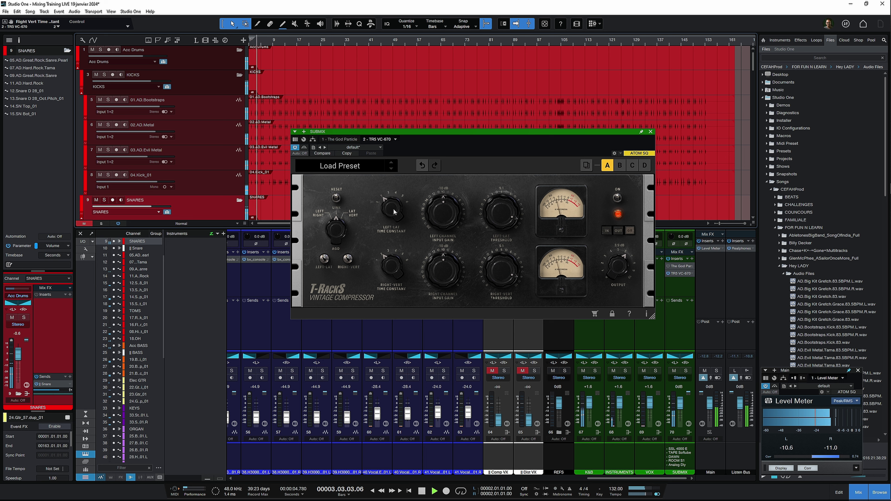
pyautogui.moveTo(394, 212); pyautogui.dragTo(397, 252)
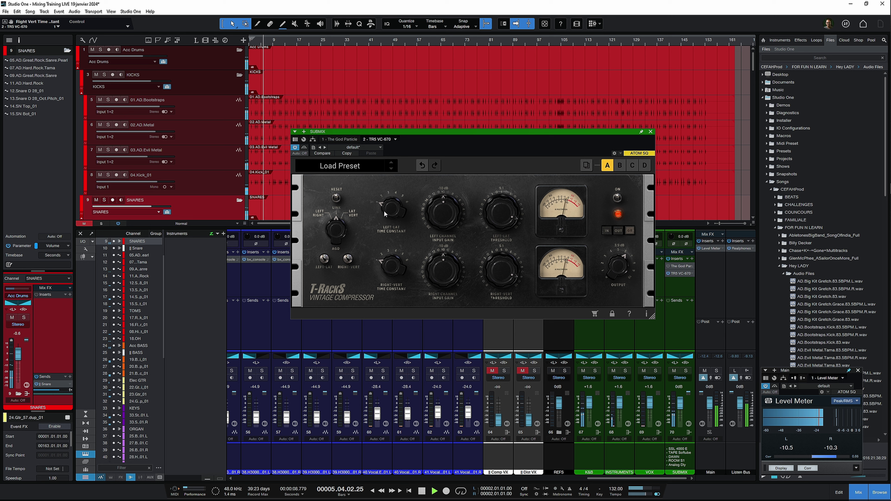
pyautogui.moveTo(398, 215); pyautogui.dragTo(397, 242)
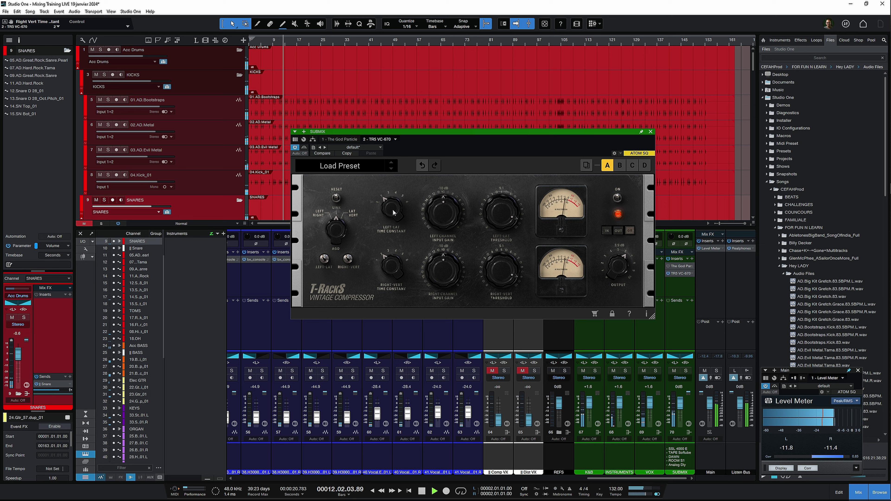
pyautogui.scroll(1, 392, 210)
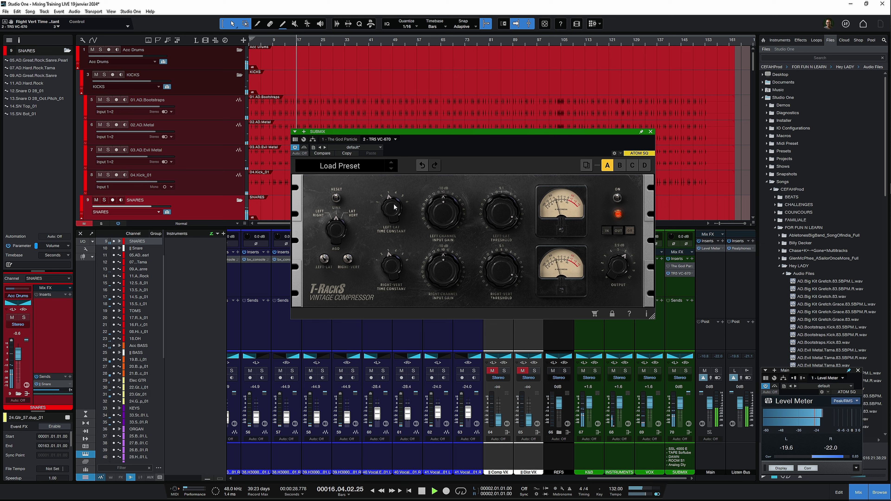
pyautogui.moveTo(390, 211); pyautogui.dragTo(405, 233)
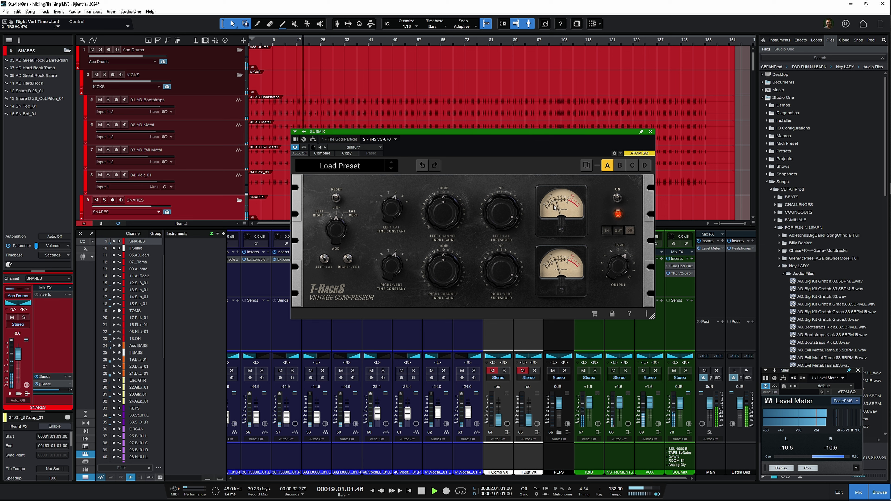
pyautogui.click(304, 148)
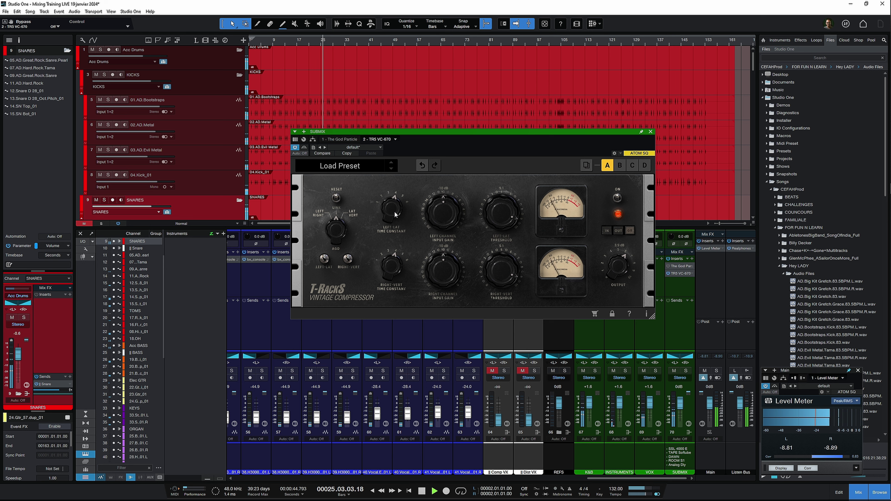
# Try the compressor's linked time constants at 5 and 6, comparing the sound with bypass.
pyautogui.moveTo(395, 211); pyautogui.dragTo(391, 200)
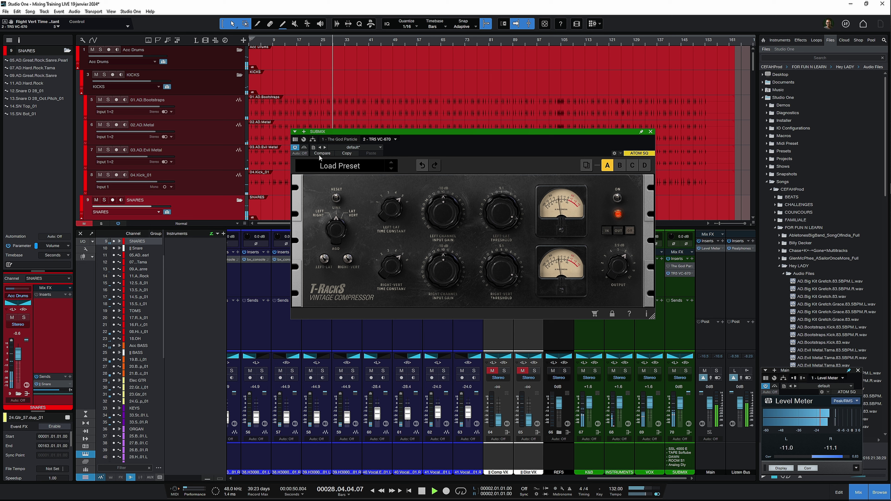
pyautogui.click(304, 147)
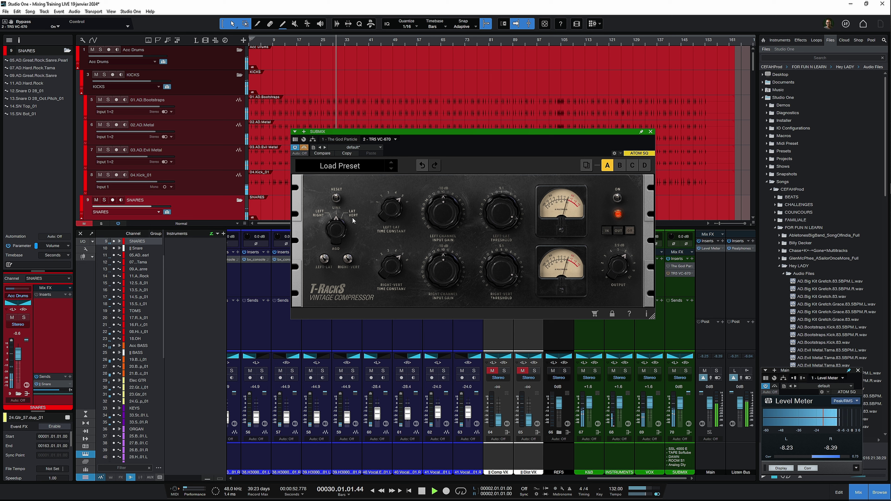
pyautogui.click(303, 147)
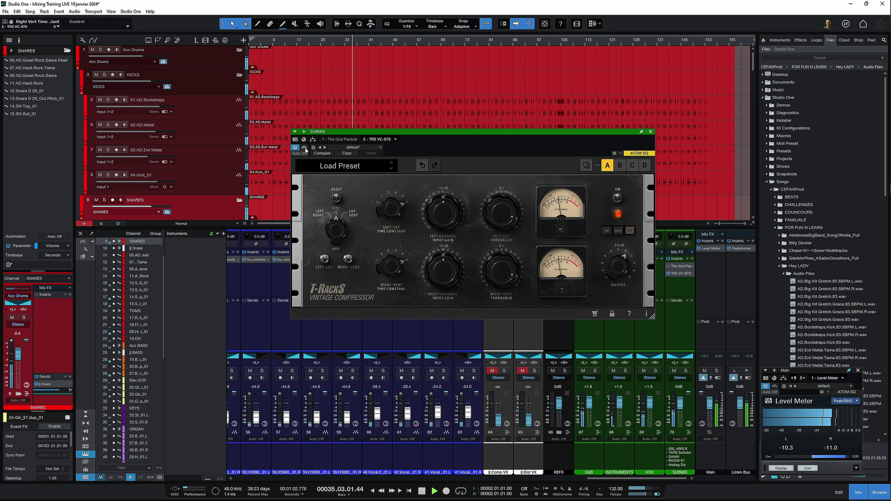
# Replay the song from bar 2 and compare the compressor at time constant 6 with bypass.
pyautogui.press('space')
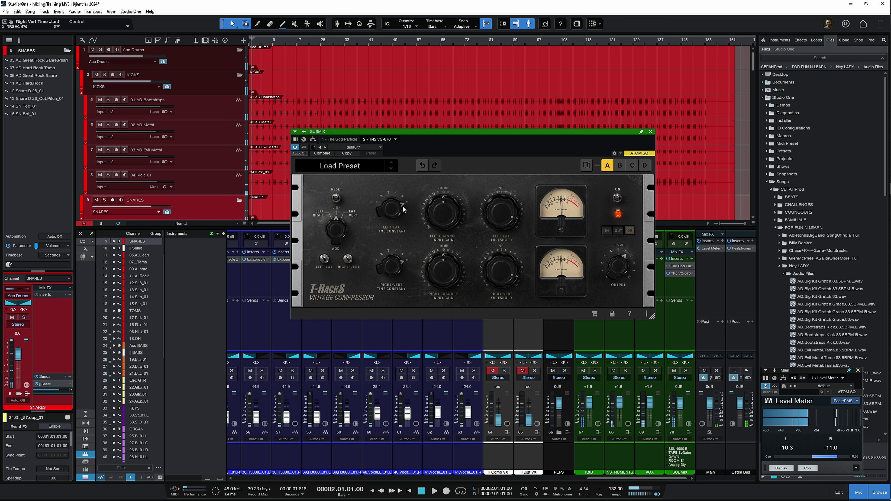
pyautogui.press('space')
pyautogui.click(304, 147)
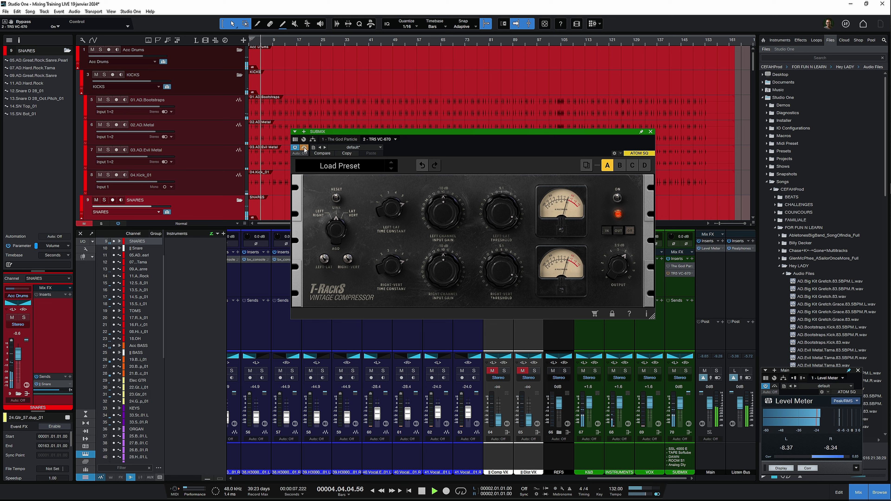
pyautogui.click(304, 148)
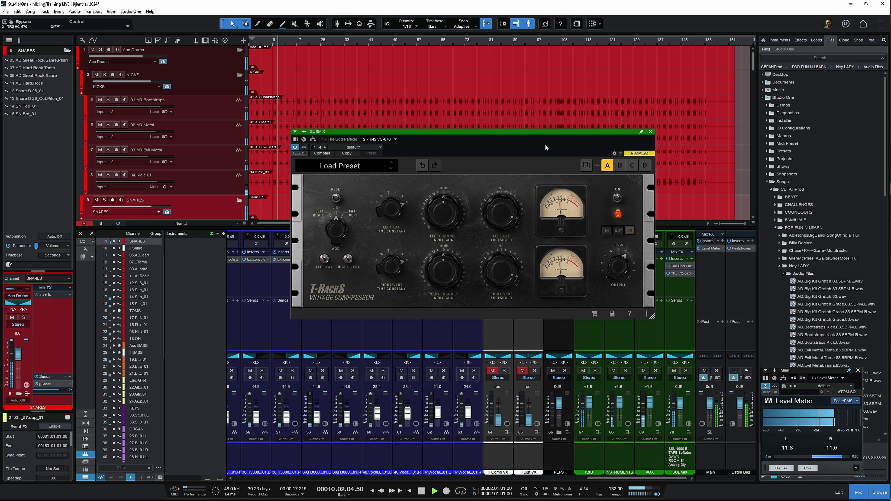
pyautogui.press('space')
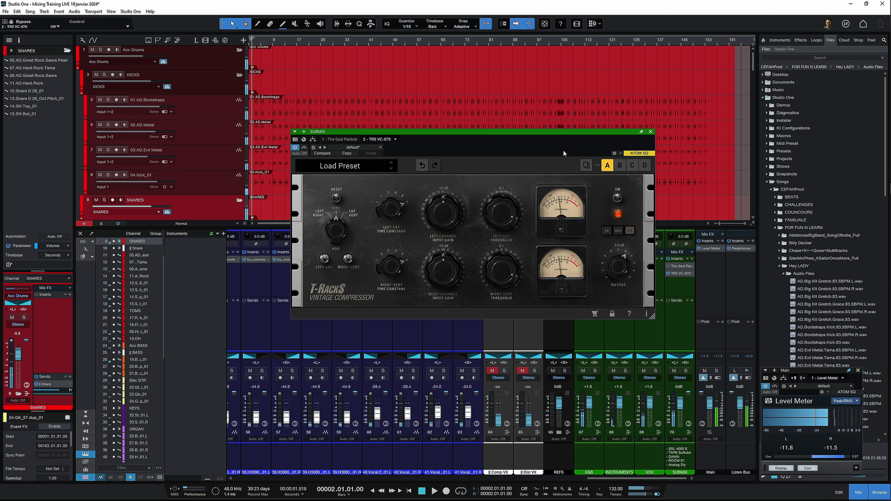
# Remove the TR5 VC-670 from the SUBMIX channel and solo the LDVX lead vocal folder.
pyautogui.click(650, 132)
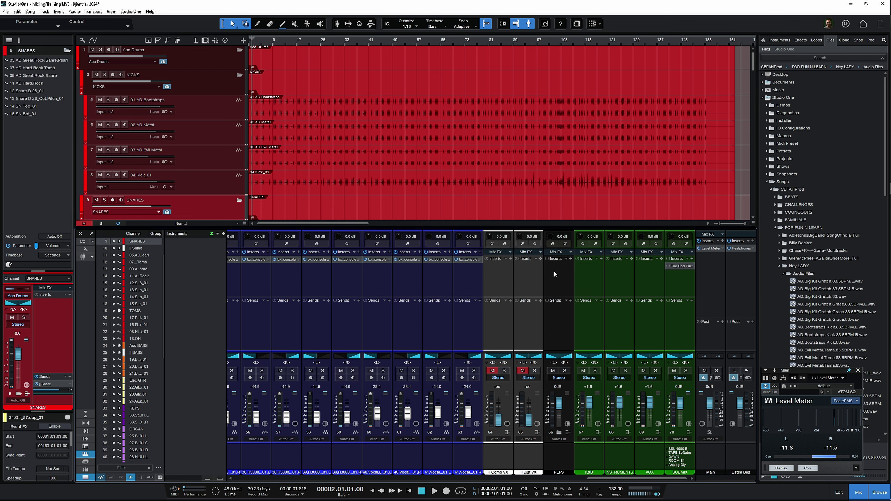
pyautogui.hscroll(-5, 554, 271)
pyautogui.click(393, 281)
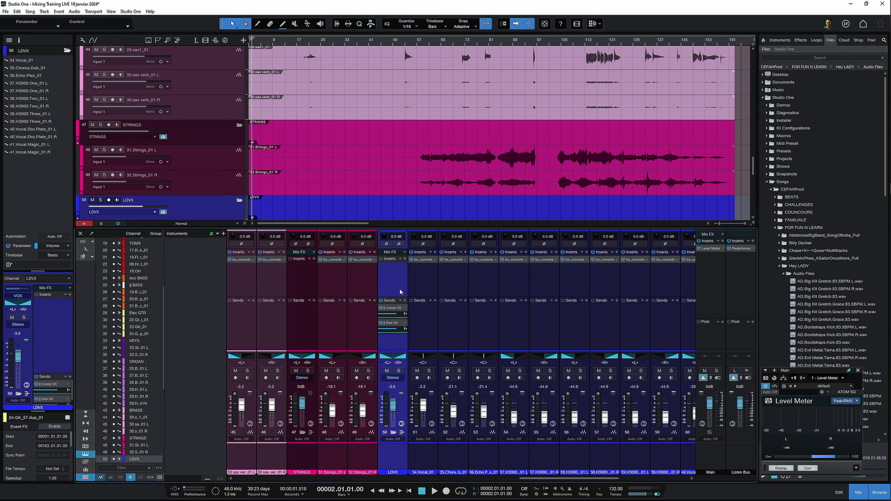
pyautogui.press('s')
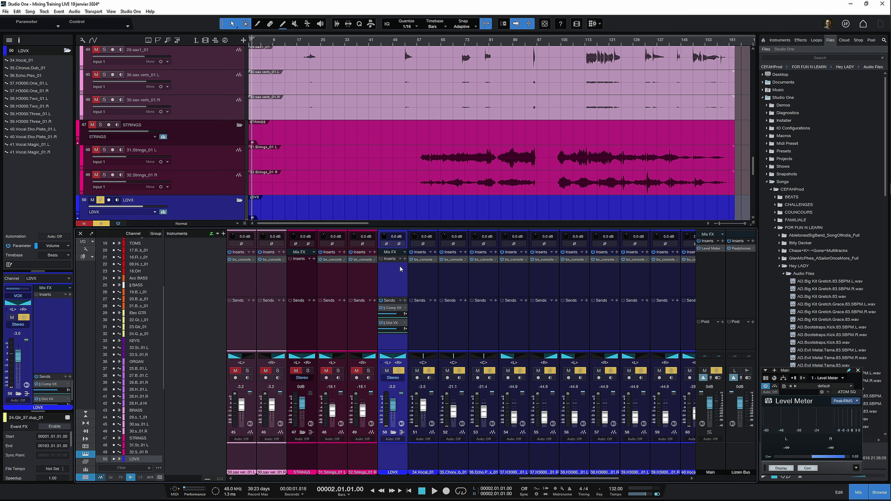
# Play the soloed lead vocals from about bar 10 and raise the 34.Vocal_01 channel's volume to +7.4 dB.
pyautogui.press('space')
pyautogui.press('w')
pyautogui.press('w')
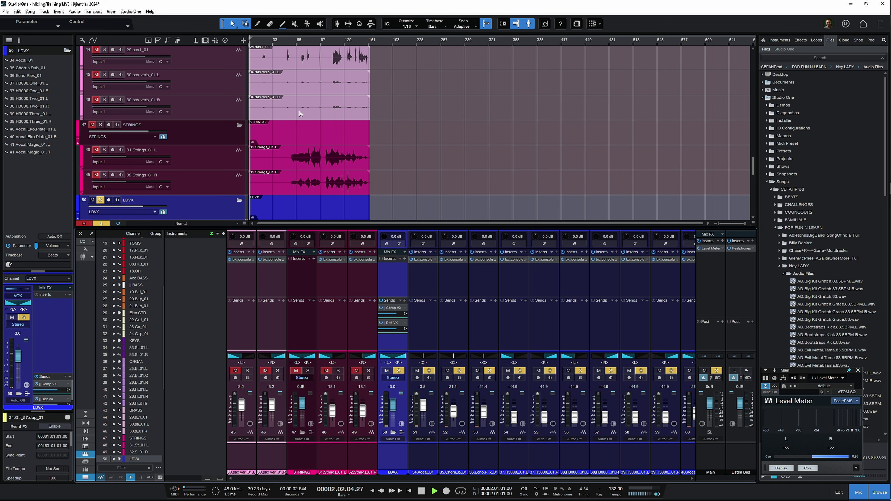
pyautogui.press('e')
pyautogui.scroll(-9, 300, 112)
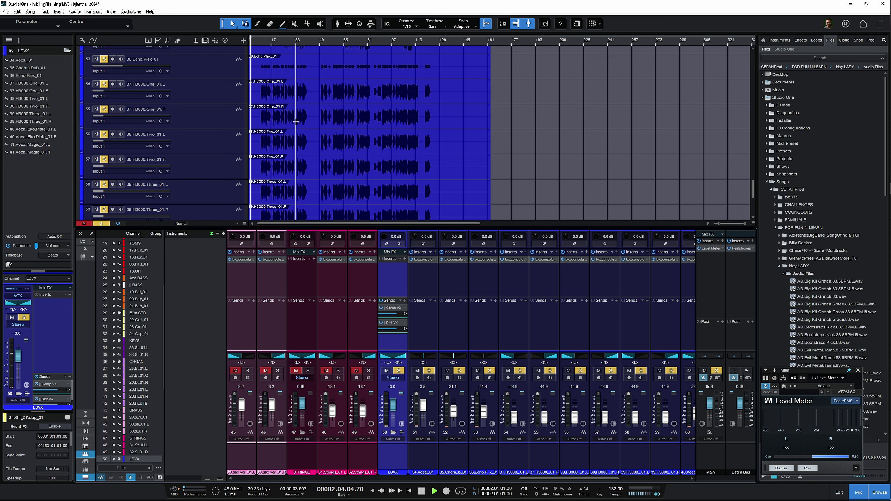
pyautogui.scroll(4, 296, 121)
pyautogui.click(260, 38)
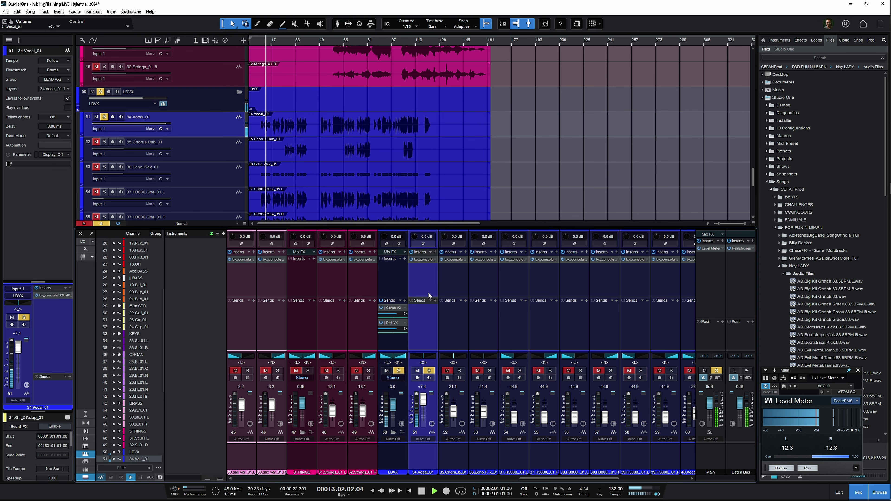
# Insert the TR5 VC-670 on the 34.Vocal_01 channel and set its left threshold to 6.1.
pyautogui.click(436, 252)
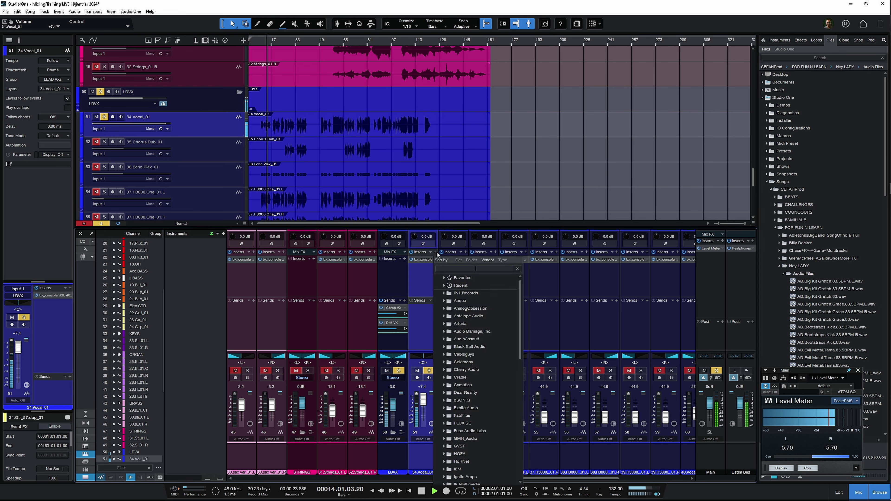
pyautogui.write('670')
pyautogui.press('Return')
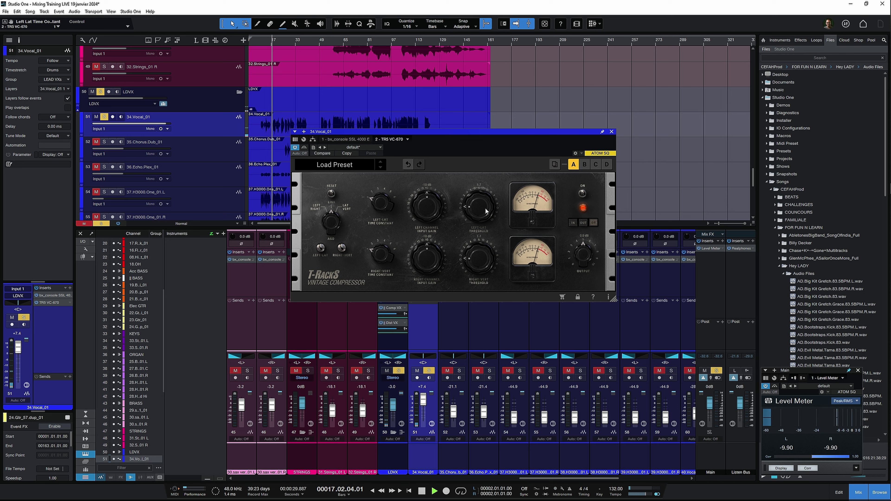
pyautogui.moveTo(478, 208)
pyautogui.mouseDown()
pyautogui.moveTo(477, 190)
pyautogui.moveTo(477, 204)
pyautogui.mouseUp()
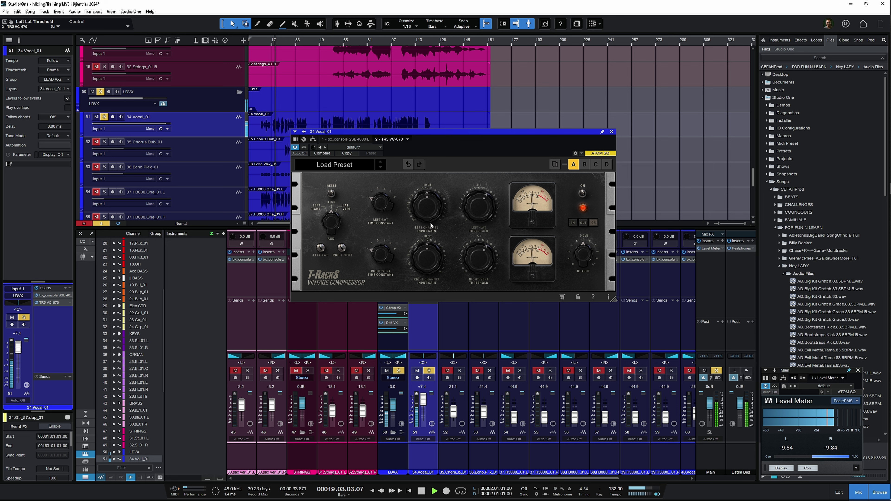
# Compare the vocal compressor with bypass and raise its output to 1.2 dB.
pyautogui.click(304, 148)
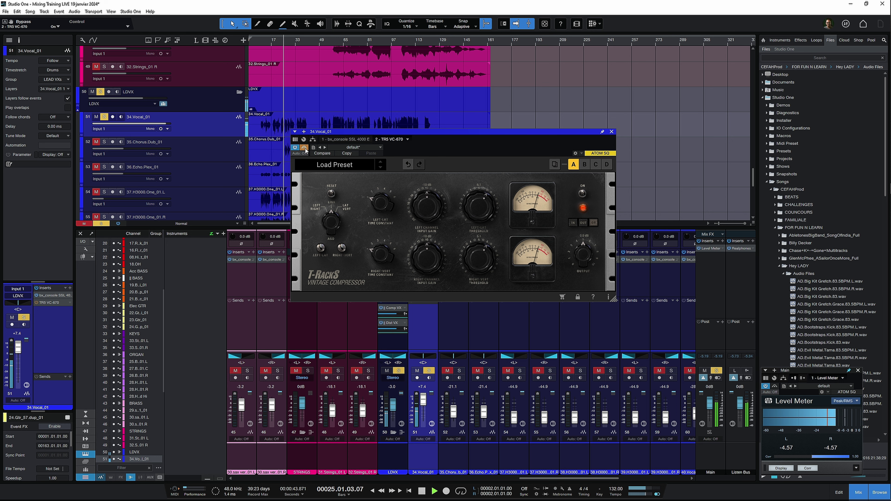
pyautogui.click(304, 148)
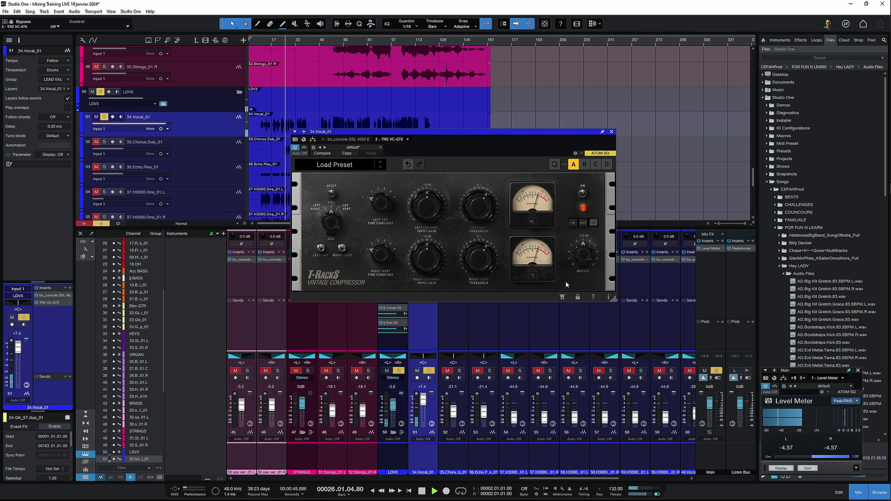
pyautogui.moveTo(589, 259); pyautogui.dragTo(589, 257)
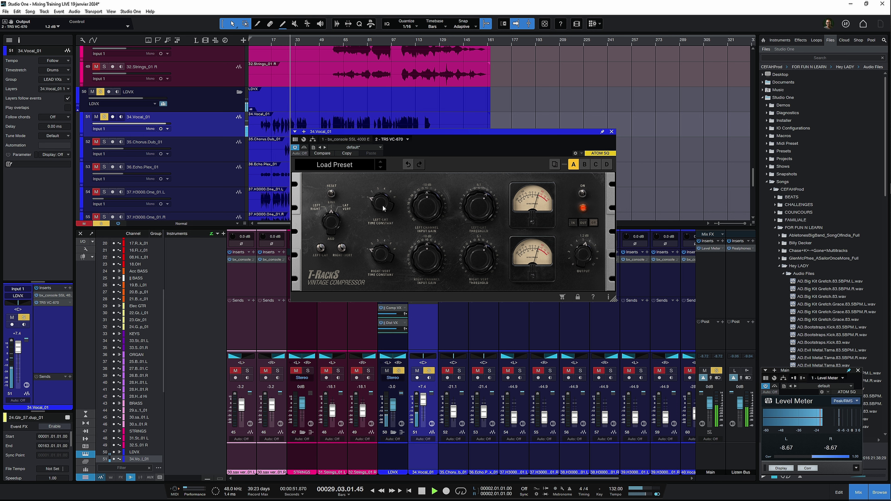
# Set the vocal compressor's left time constant to 2, stop playback and raise the left threshold to 7.1.
pyautogui.moveTo(382, 205); pyautogui.dragTo(383, 186)
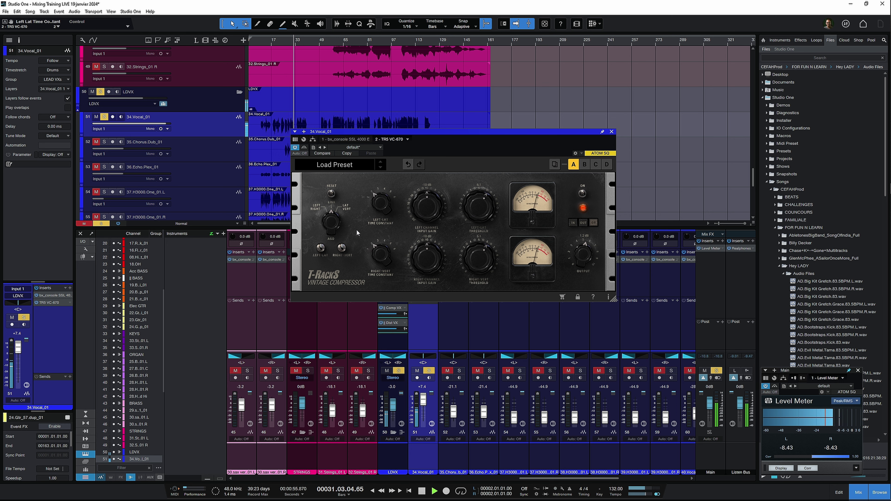
pyautogui.press('space')
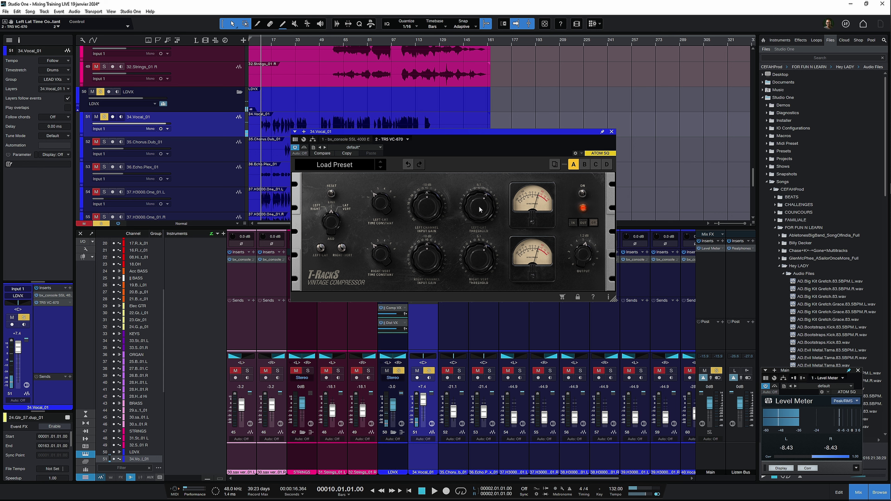
pyautogui.moveTo(479, 208); pyautogui.dragTo(481, 199)
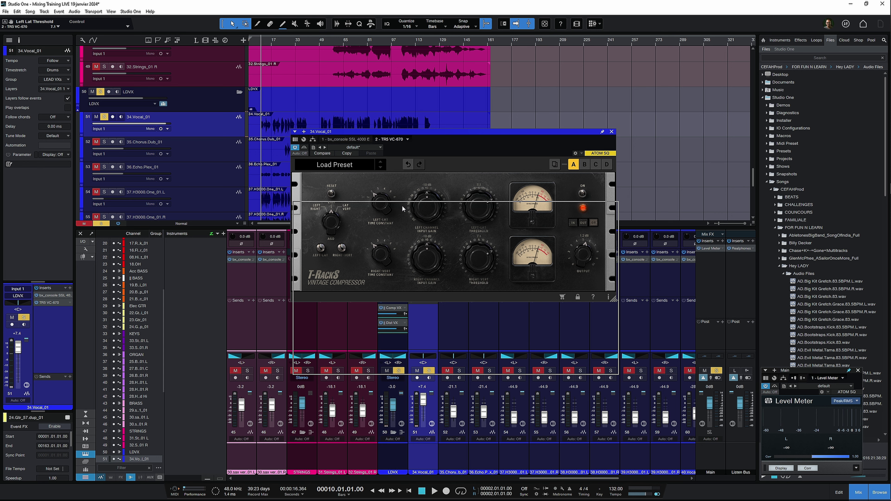
# Position the compressor window below the vocal waveforms, replay the vocal against bypass and set the left threshold to 7.3.
pyautogui.moveTo(400, 134); pyautogui.dragTo(402, 207)
pyautogui.press('e')
pyautogui.press('e')
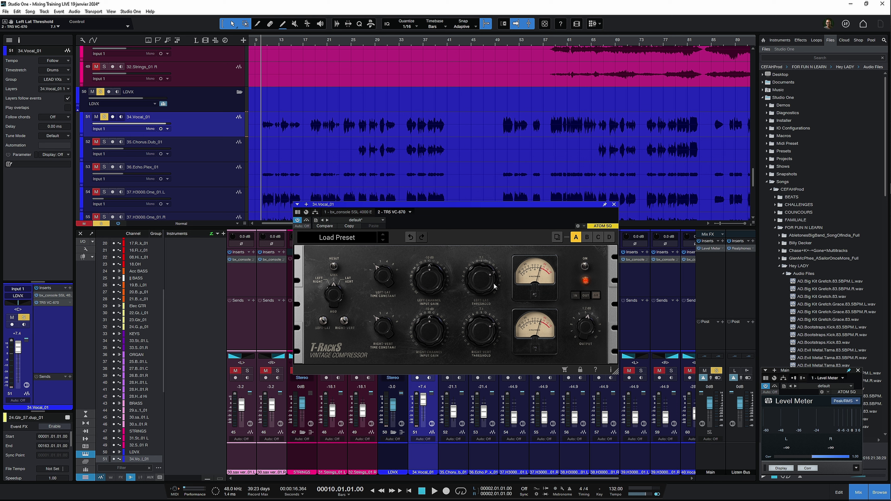
pyautogui.press('space')
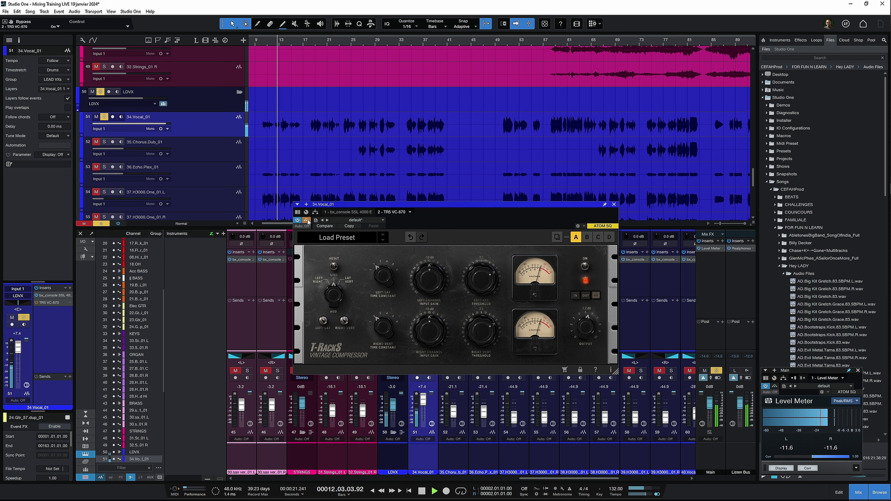
pyautogui.moveTo(480, 283); pyautogui.dragTo(480, 282)
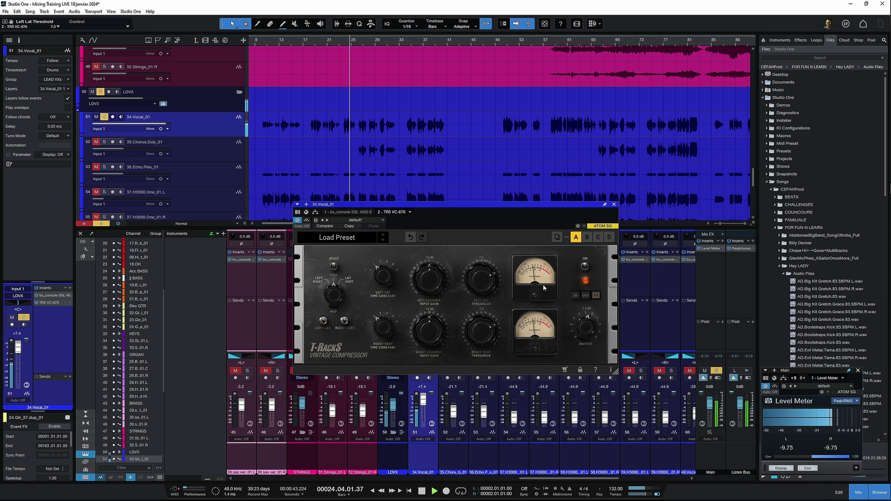
# Compare the vocal compressor with bypass during playback, set its left threshold to 6.4 and raise its left time constant to 6.
pyautogui.click(307, 221)
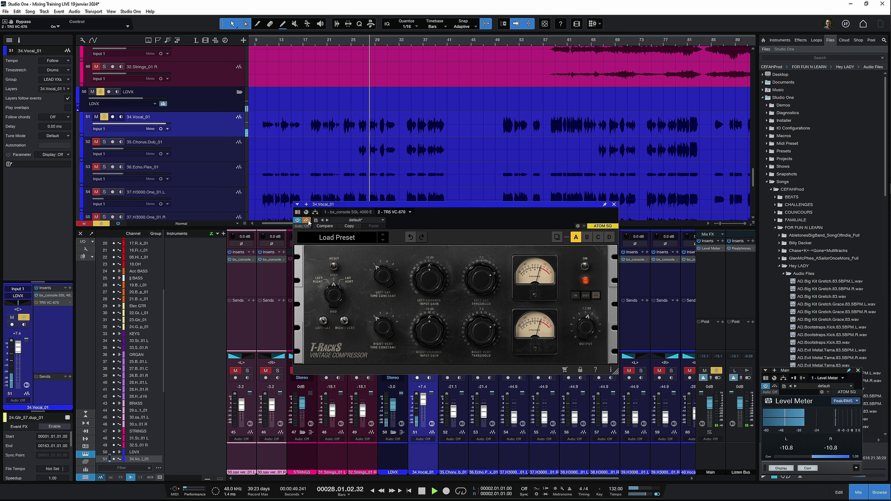
pyautogui.click(307, 221)
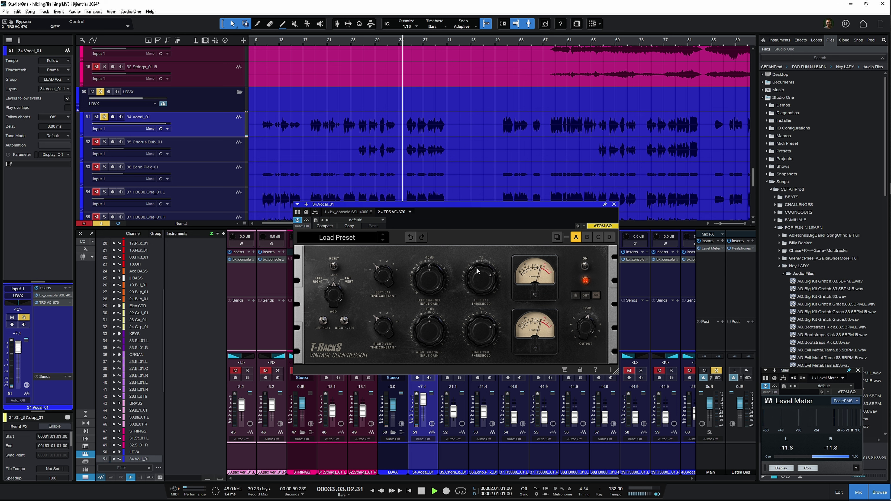
pyautogui.moveTo(477, 270); pyautogui.dragTo(477, 263)
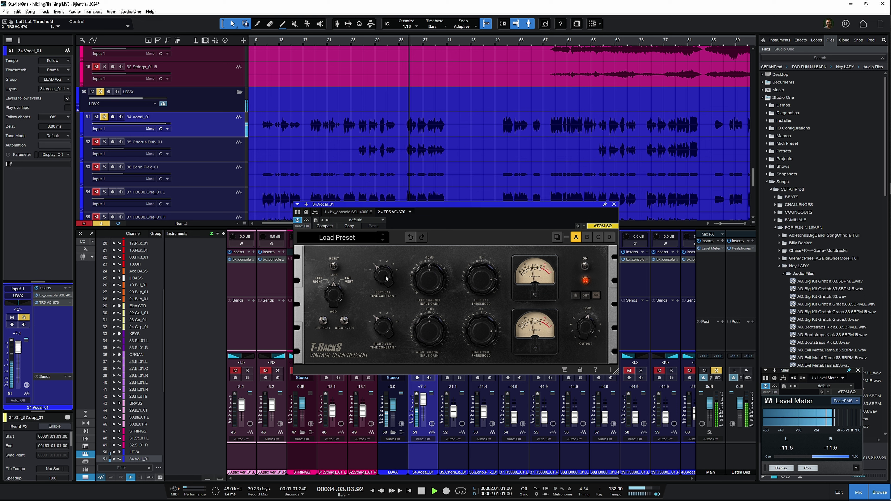
pyautogui.moveTo(386, 278); pyautogui.dragTo(391, 231)
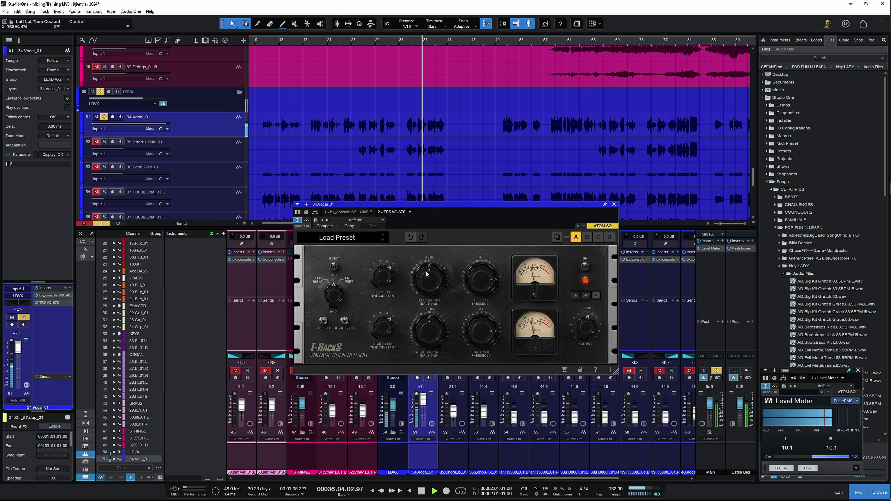
pyautogui.moveTo(388, 278); pyautogui.dragTo(391, 269)
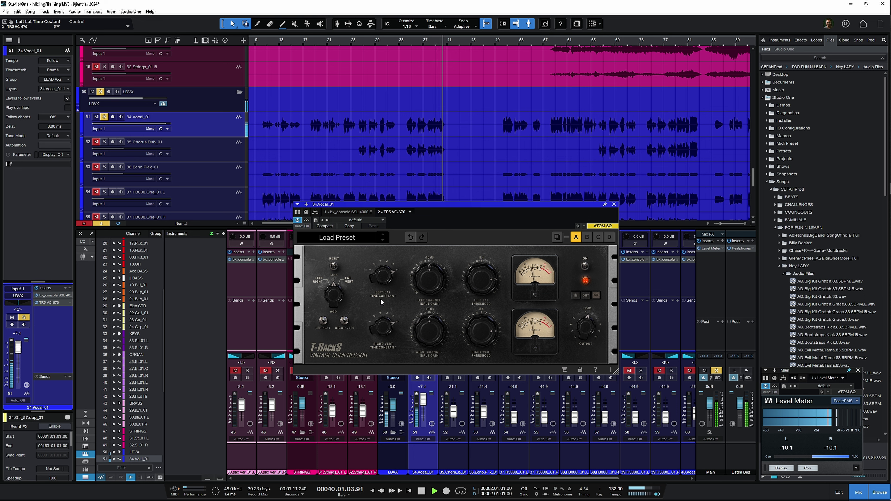
pyautogui.press('space')
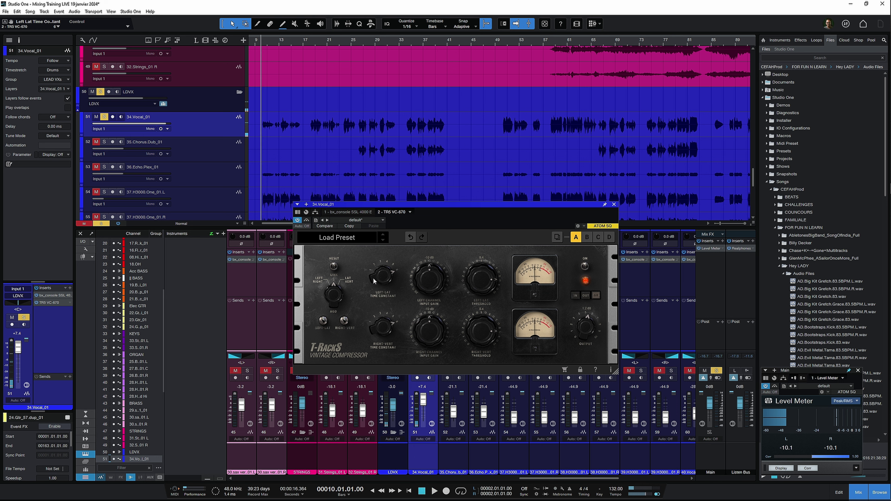
# Browse the compressor's presets, switch between Vocals and Vocals Punch, and load Vocals on the vocal channel.
pyautogui.click(350, 238)
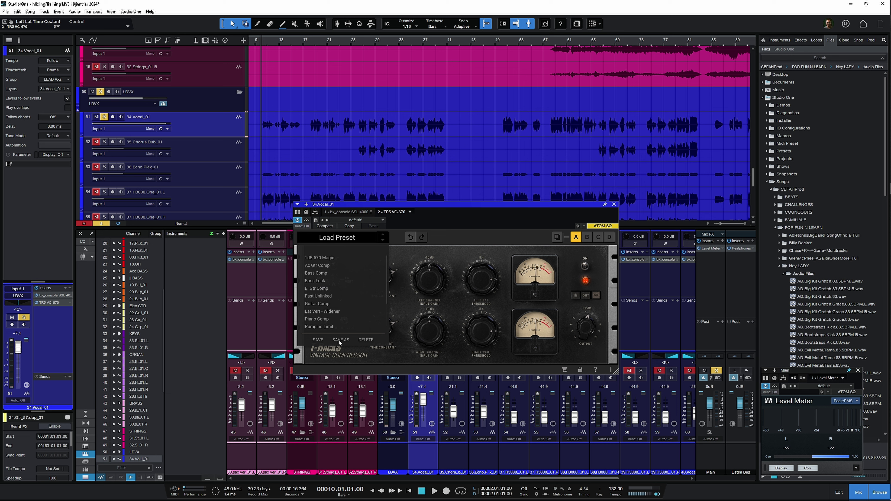
pyautogui.scroll(-2, 338, 297)
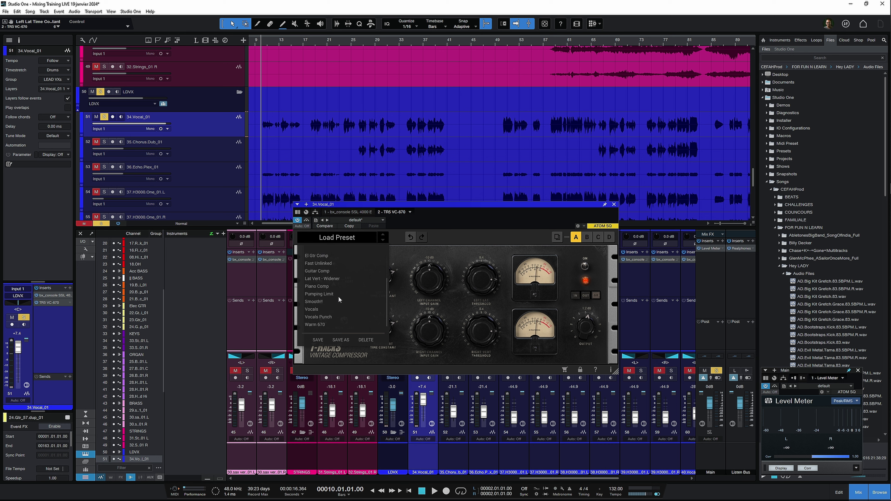
pyautogui.click(316, 310)
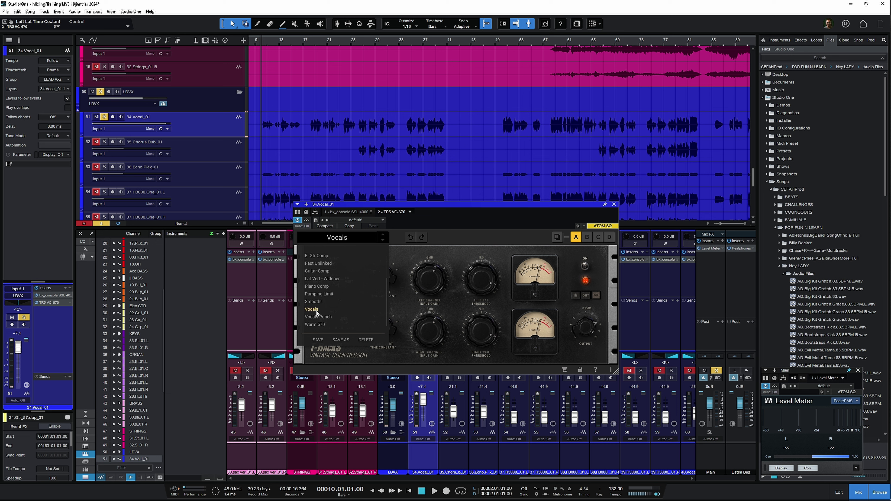
pyautogui.click(325, 317)
pyautogui.click(312, 309)
pyautogui.click(322, 318)
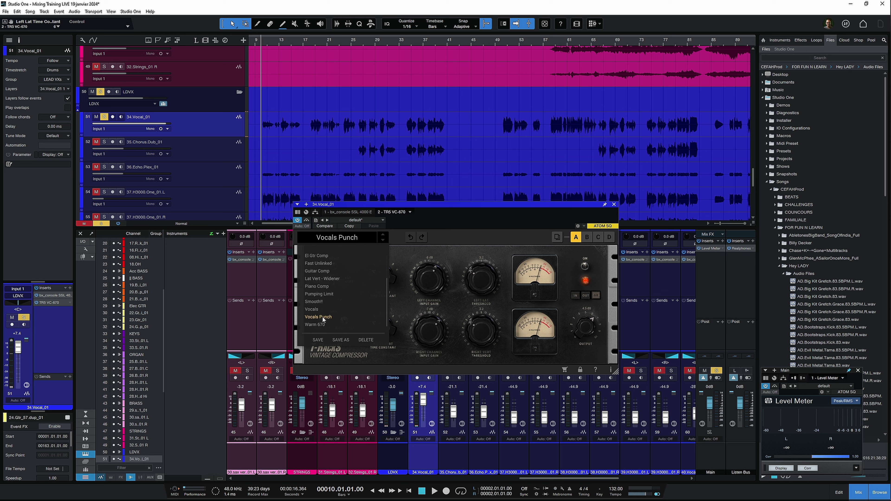
pyautogui.click(310, 309)
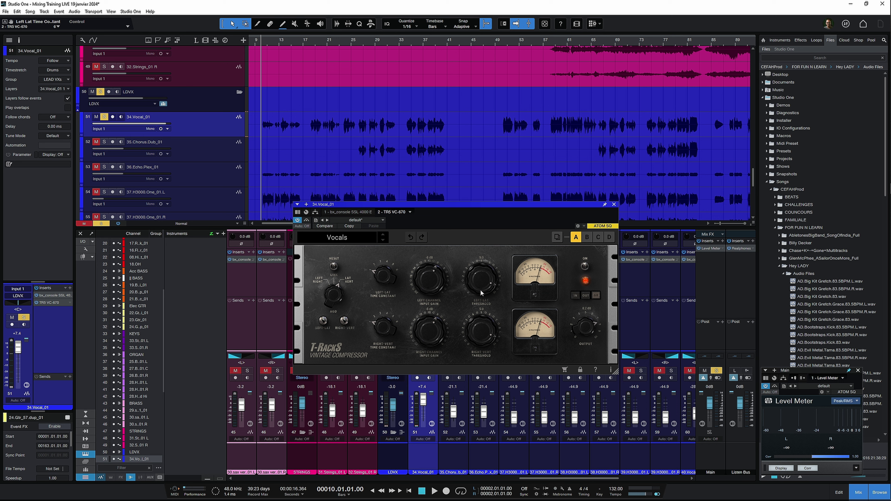
# Play the vocal from about bar 34 and set the compressor's output to 1.0 dB.
pyautogui.moveTo(572, 333); pyautogui.dragTo(572, 342)
pyautogui.click(404, 37)
pyautogui.press('space')
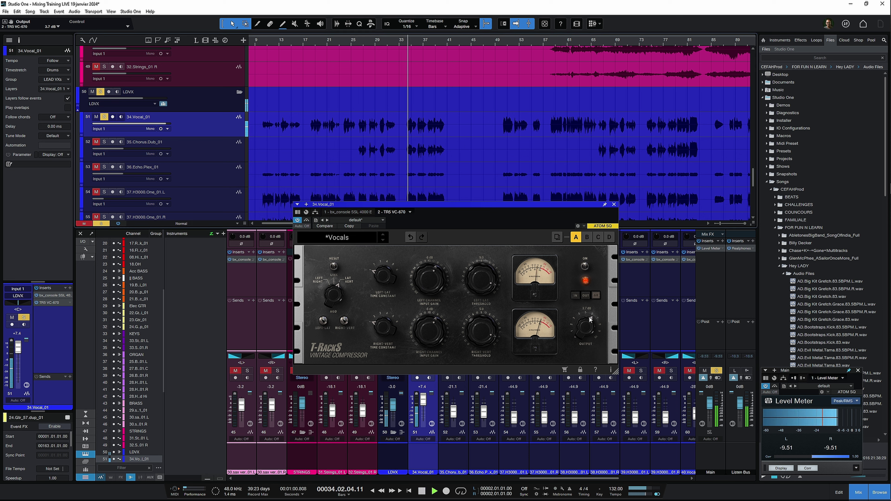
pyautogui.moveTo(588, 323); pyautogui.dragTo(588, 331)
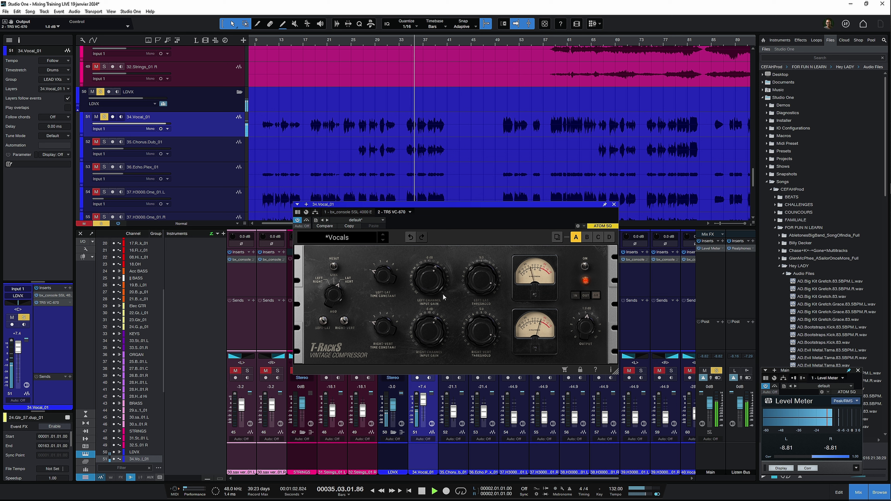
# Compare the Vocals preset with bypass during playback and raise the compressor's output to 1.7 dB.
pyautogui.click(305, 220)
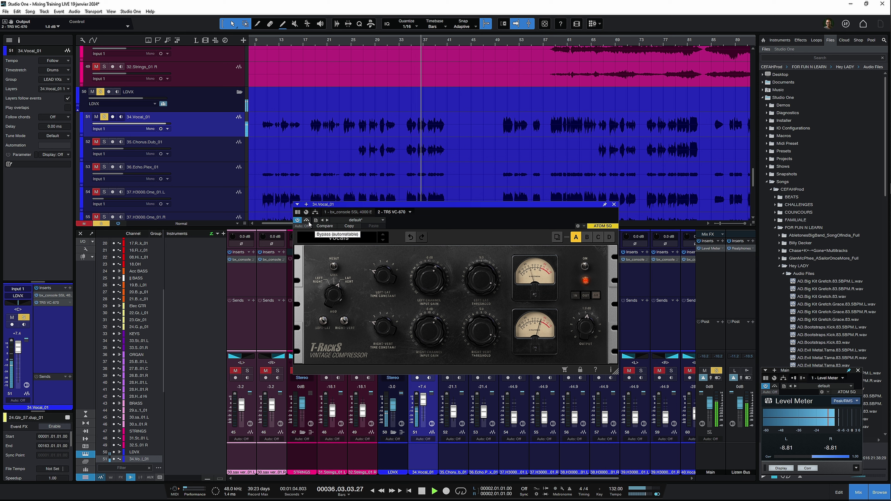
pyautogui.click(306, 220)
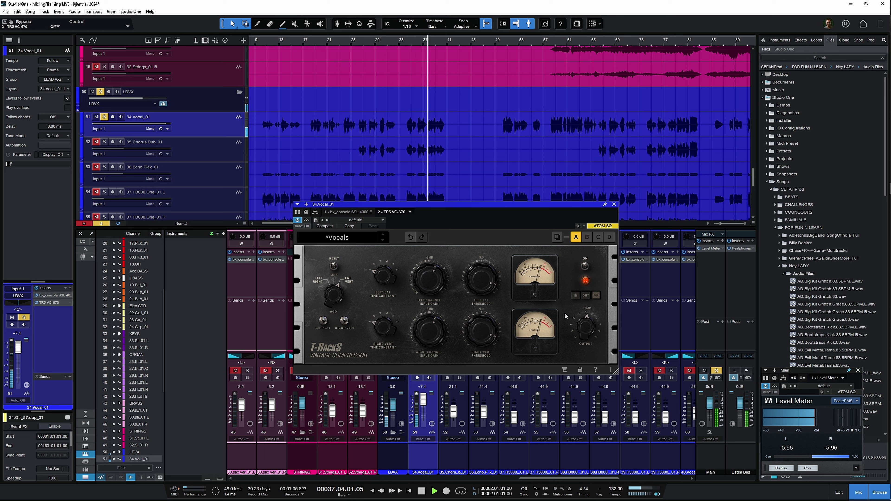
pyautogui.moveTo(586, 330); pyautogui.dragTo(586, 327)
pyautogui.click(306, 220)
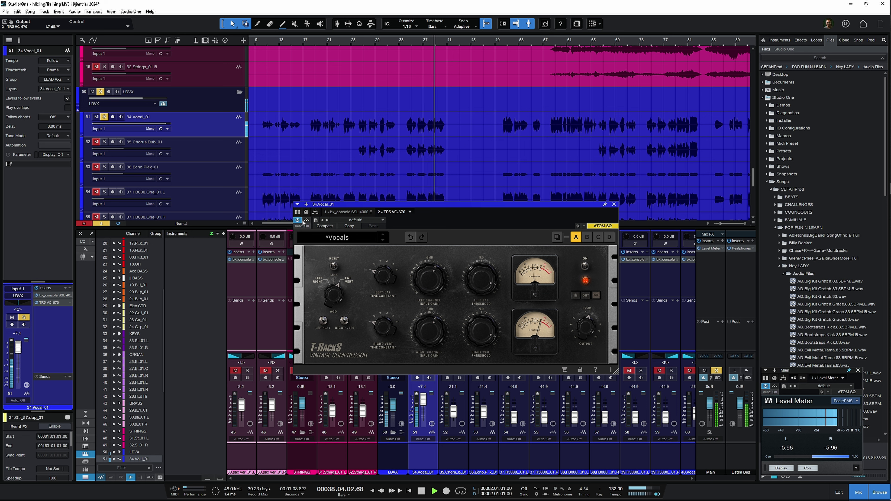
pyautogui.click(306, 220)
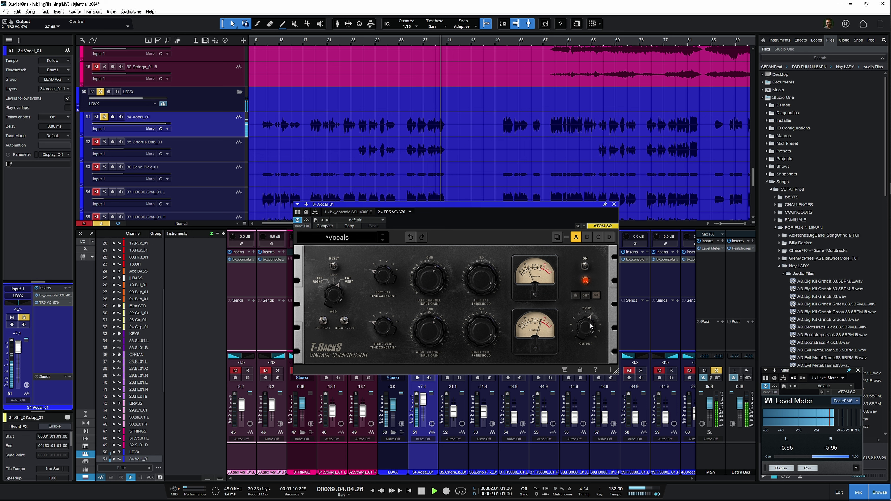
# Set the Vocals preset's output to 2.9 dB to match the bypassed level, replaying the passage from bar 34.
pyautogui.moveTo(591, 331); pyautogui.dragTo(590, 325)
pyautogui.press('space')
pyautogui.click(306, 219)
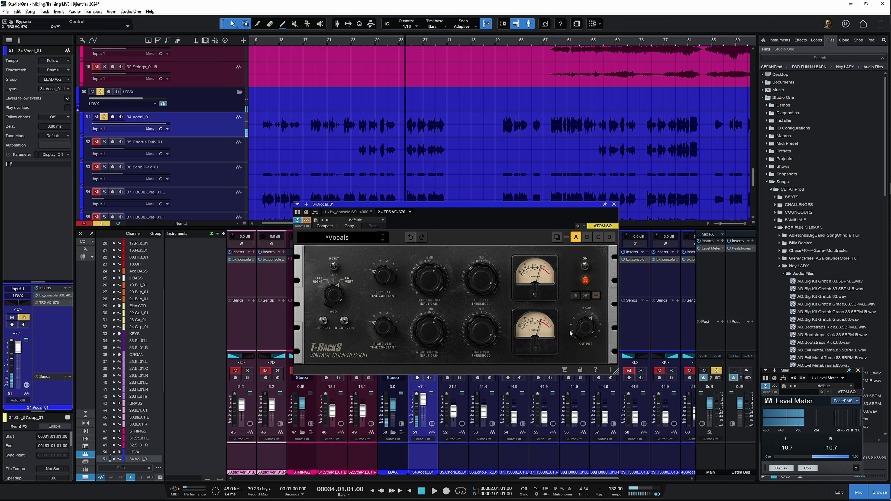
pyautogui.press('space')
pyautogui.moveTo(585, 329); pyautogui.dragTo(585, 332)
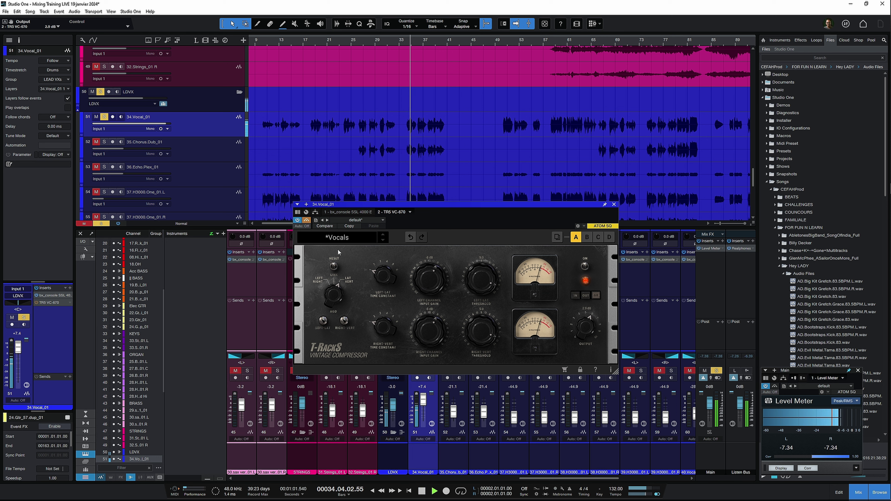
pyautogui.click(306, 220)
pyautogui.press('space')
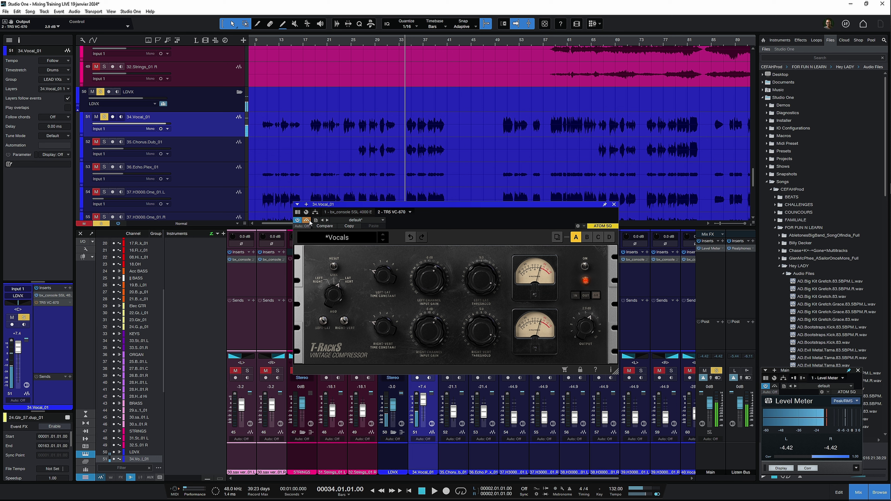
pyautogui.press('space')
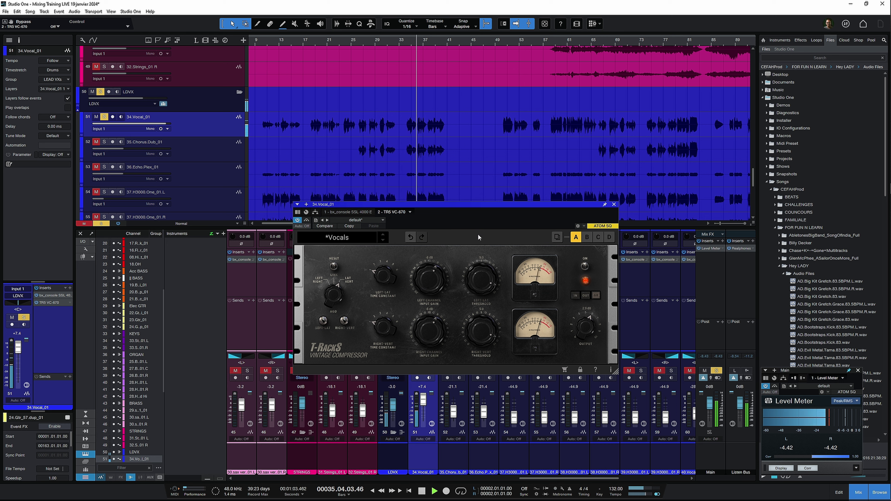
pyautogui.press('space')
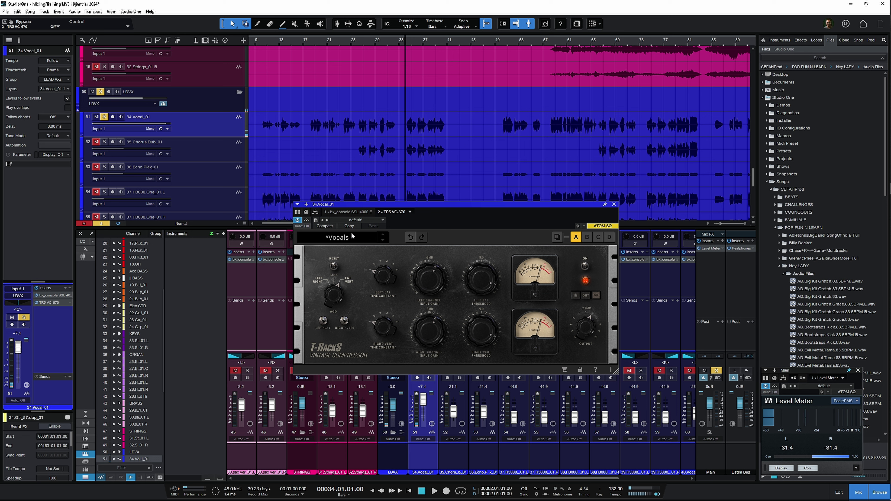
# Load the Vocals Punch preset in the vocal compressor and close the preset list.
pyautogui.click(352, 237)
pyautogui.scroll(-1, 345, 309)
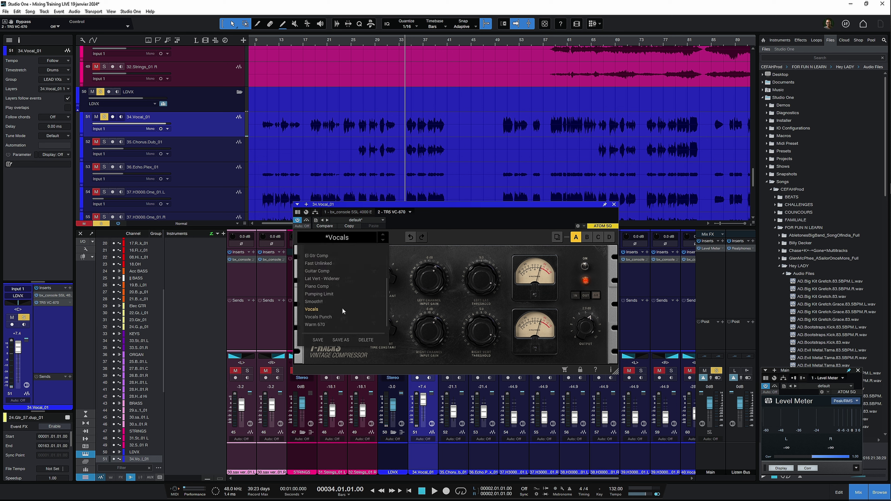
pyautogui.click(328, 316)
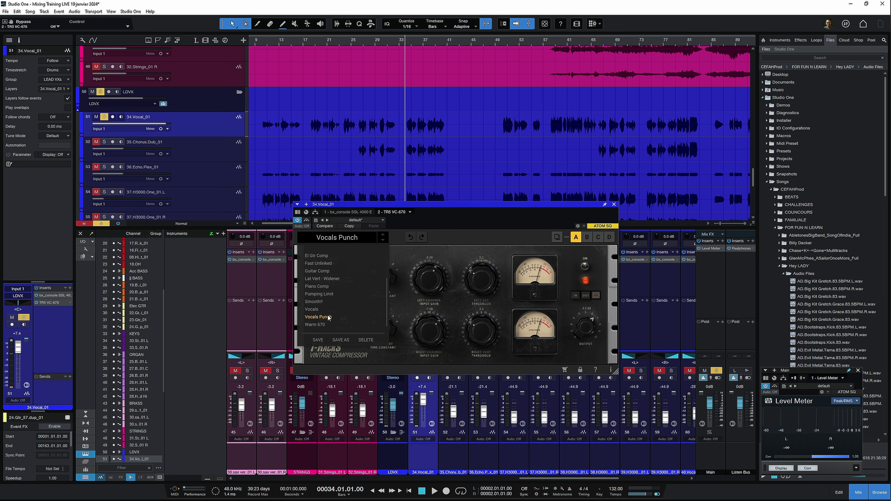
pyautogui.click(494, 228)
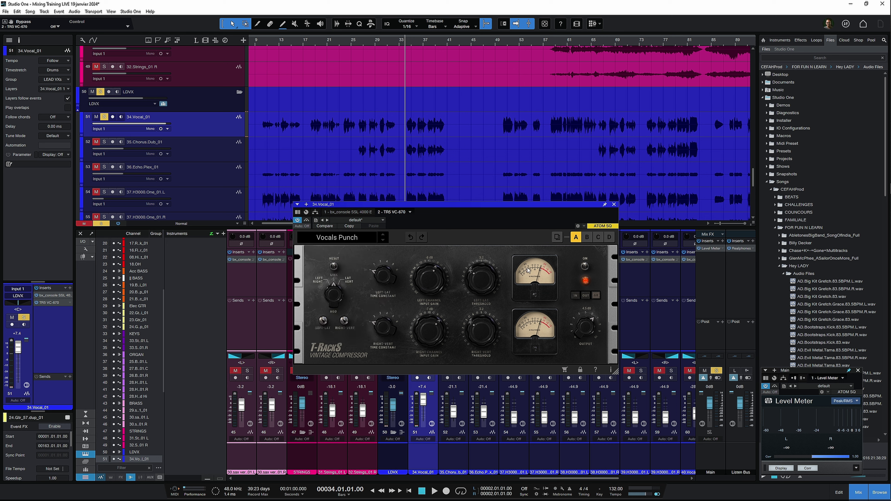
# Play the vocal with Vocals Punch, compare it with bypass and set the output to -2.7 dB.
pyautogui.press('space')
pyautogui.moveTo(585, 327); pyautogui.dragTo(590, 336)
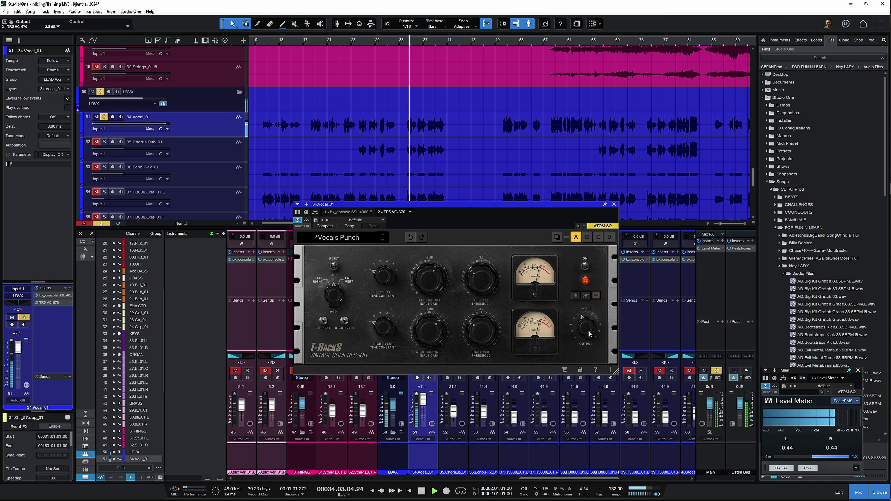
pyautogui.moveTo(585, 334); pyautogui.dragTo(585, 335)
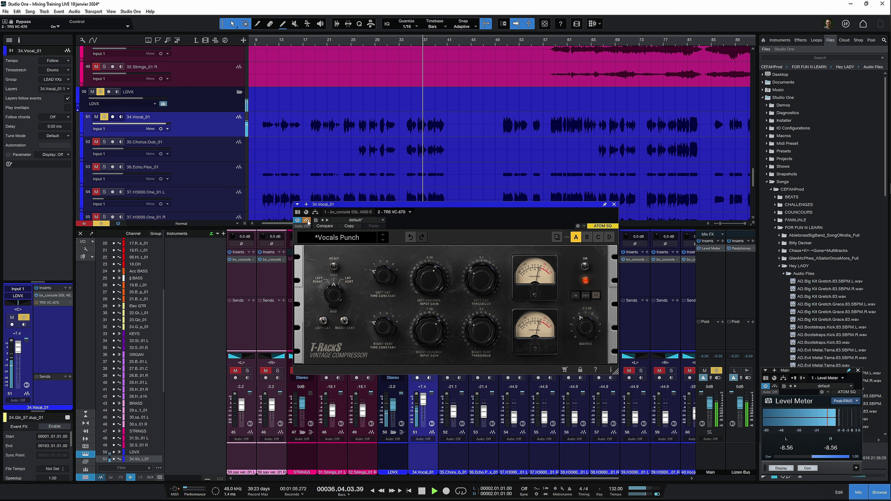
pyautogui.moveTo(589, 321); pyautogui.dragTo(589, 320)
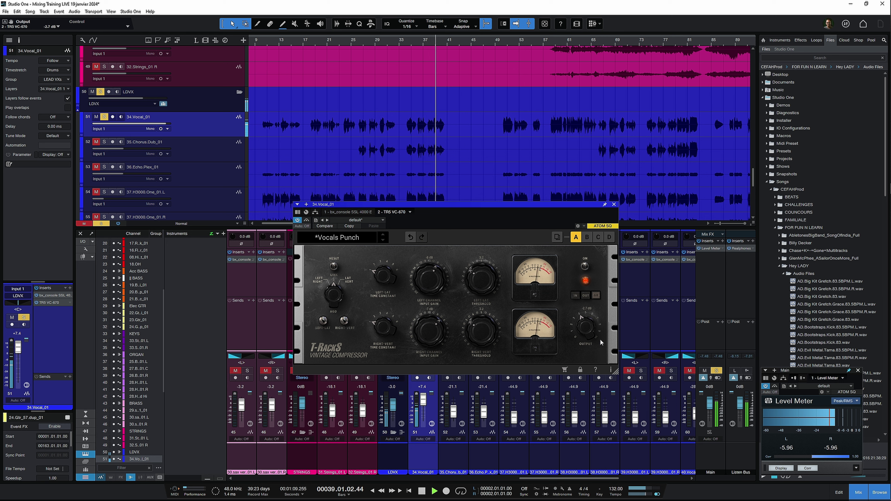
pyautogui.press('space')
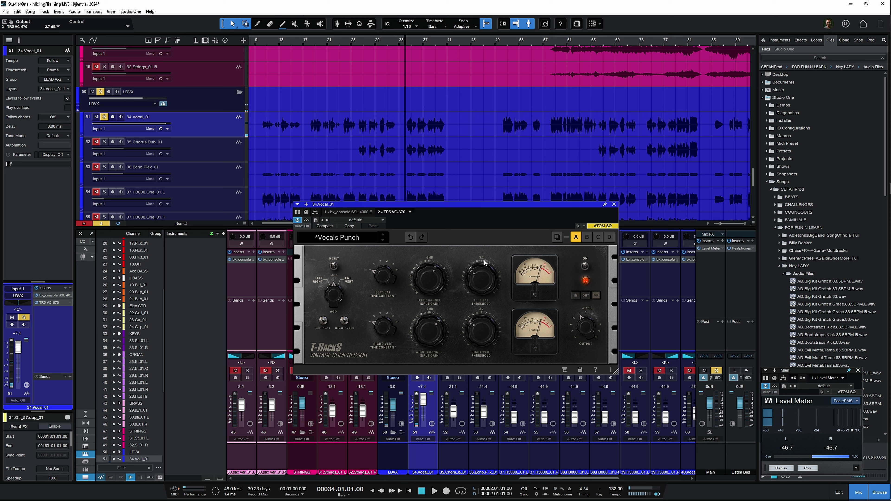
# Set the vocal compressor's left threshold to 4.6 and replay the passage.
pyautogui.scroll(5, 482, 275)
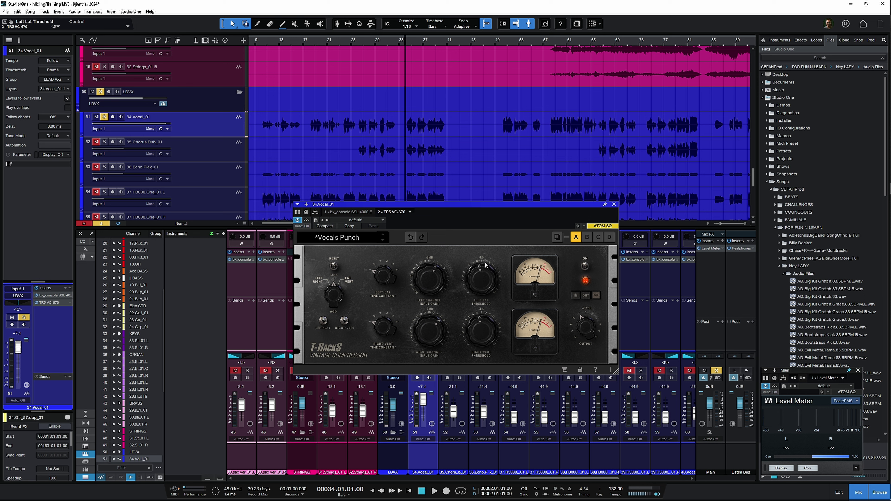
pyautogui.press('space')
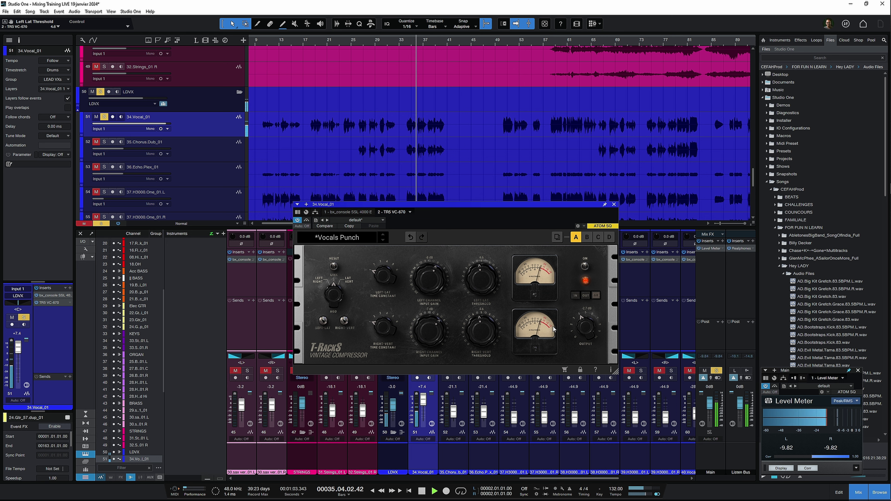
pyautogui.press('space')
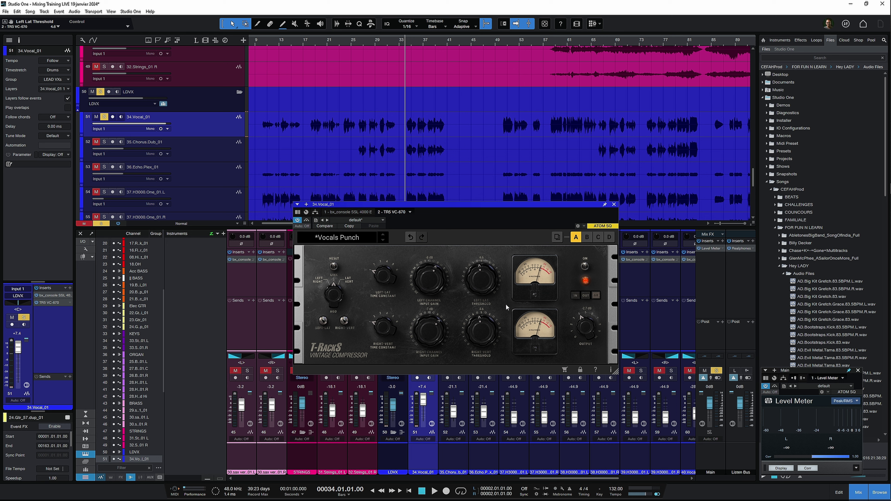
# Check the input and output levels on the compressor's VU meters during playback, then return the meters to gain reduction.
pyautogui.click(586, 296)
pyautogui.press('space')
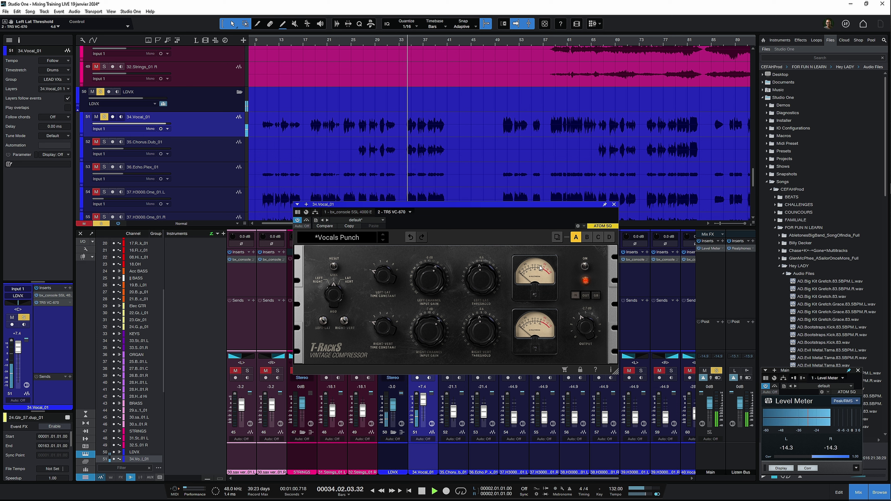
pyautogui.click(586, 296)
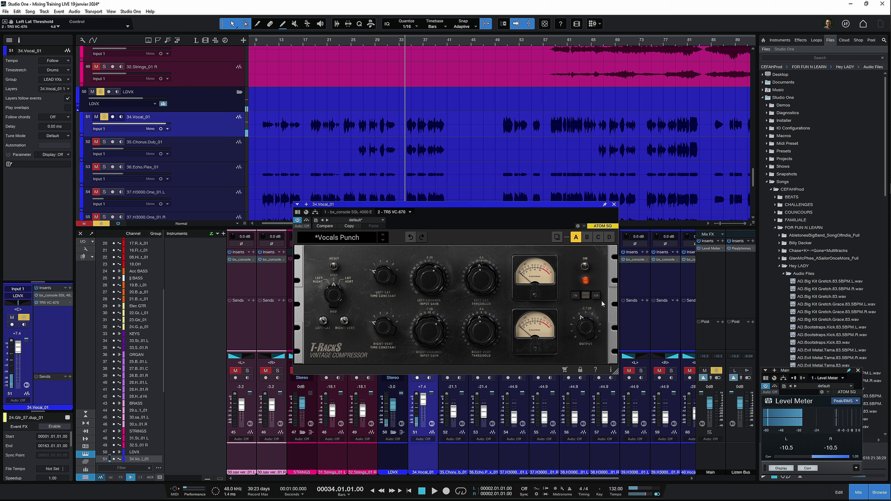
pyautogui.click(596, 297)
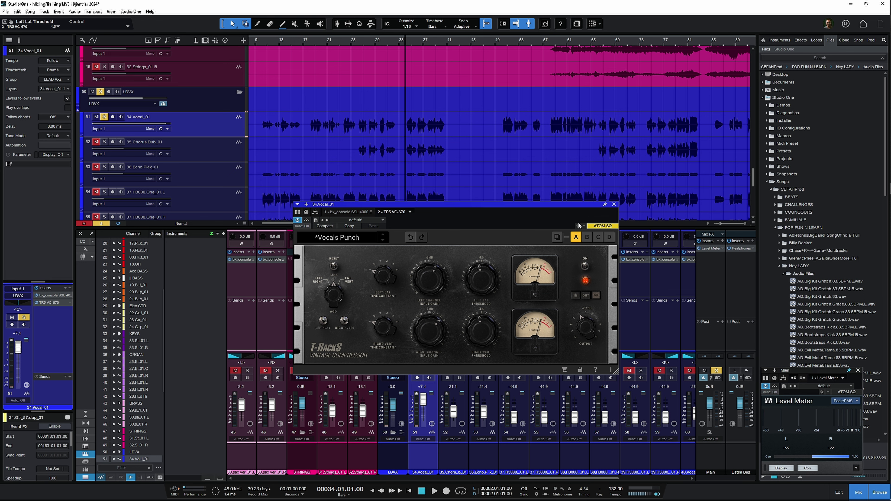
# Close the vocal compressor, remove the TR5 VC-670 from the 34.Vocal_01 channel and turn off the vocal solo.
pyautogui.click(613, 204)
pyautogui.moveTo(422, 267); pyautogui.dragTo(474, 280)
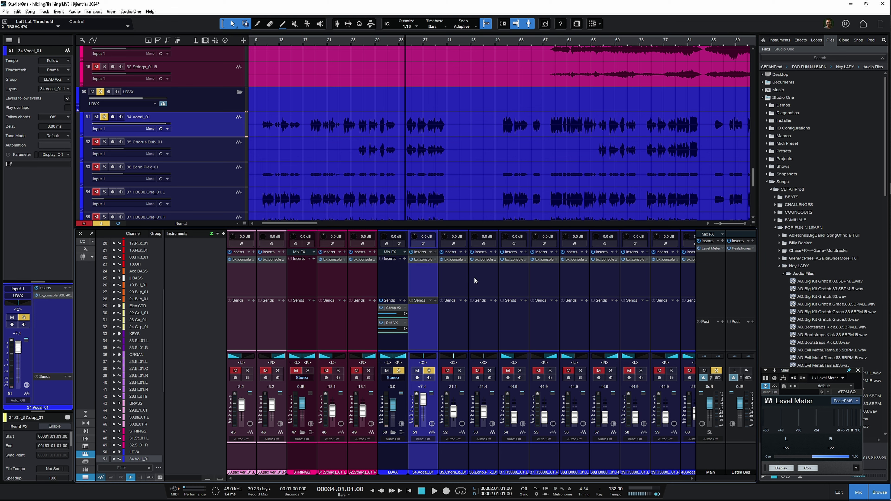
pyautogui.press('s')
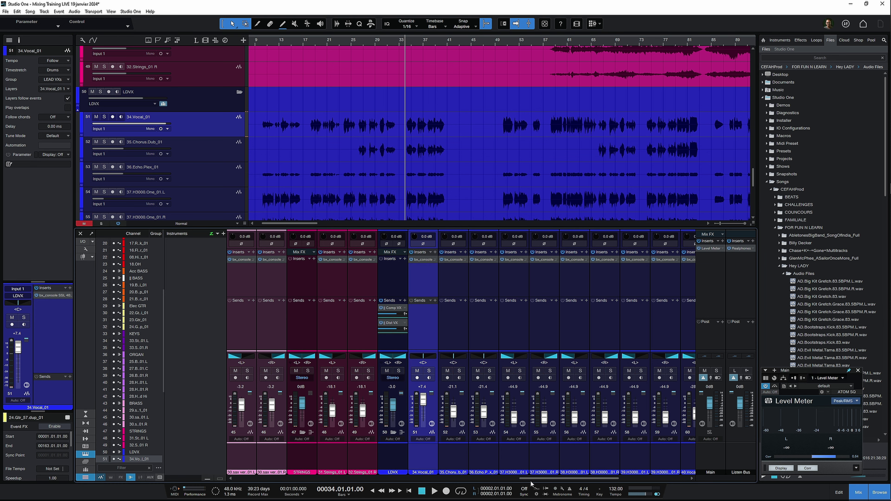
# Solo the Acc Drums channel and insert the TR5 VC-670 compressor on it.
pyautogui.moveTo(534, 479); pyautogui.dragTo(245, 479)
pyautogui.click(244, 281)
pyautogui.press('s')
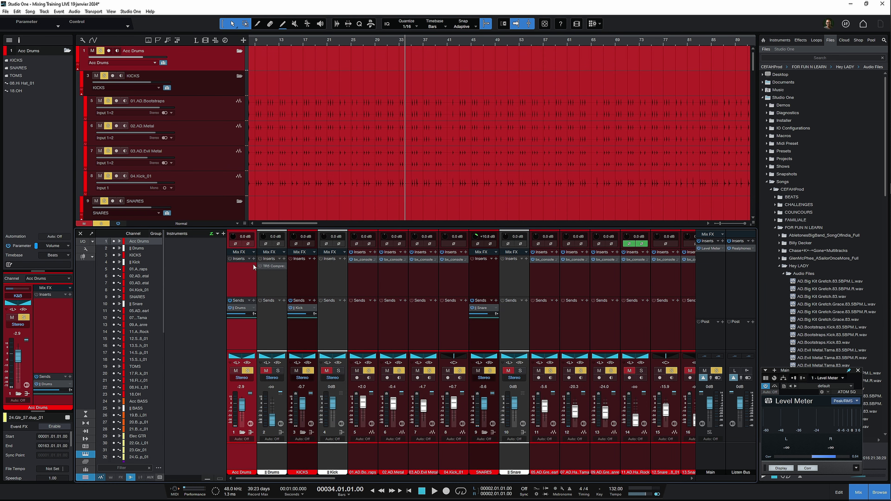
pyautogui.click(253, 259)
pyautogui.write('town')
pyautogui.press('Return')
pyautogui.moveTo(525, 206); pyautogui.dragTo(549, 172)
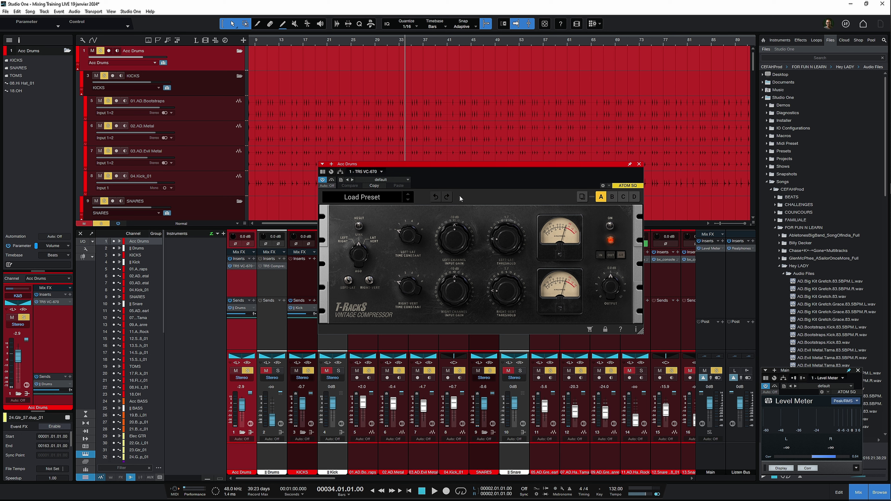
# Play the soloed drums and set the compressor's left and right channel input gains to -5 dB.
pyautogui.press('space')
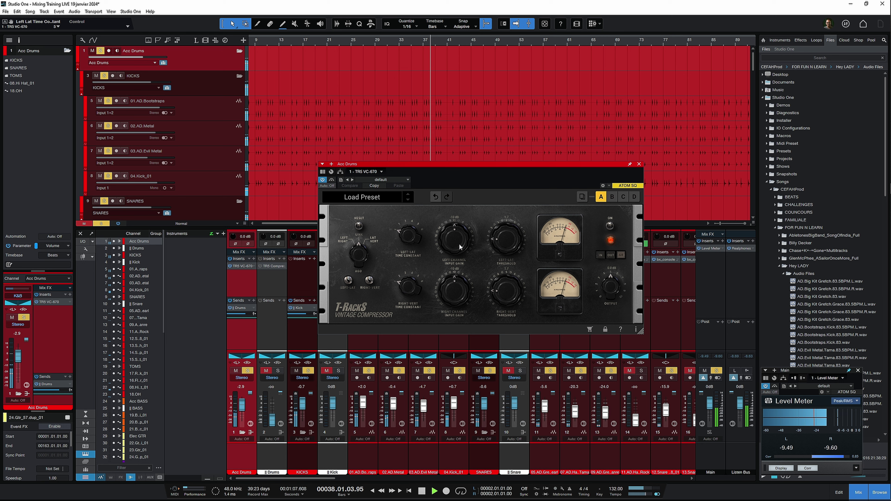
pyautogui.moveTo(459, 247); pyautogui.dragTo(459, 241)
pyautogui.moveTo(455, 290); pyautogui.dragTo(455, 285)
pyautogui.scroll(3, 455, 285)
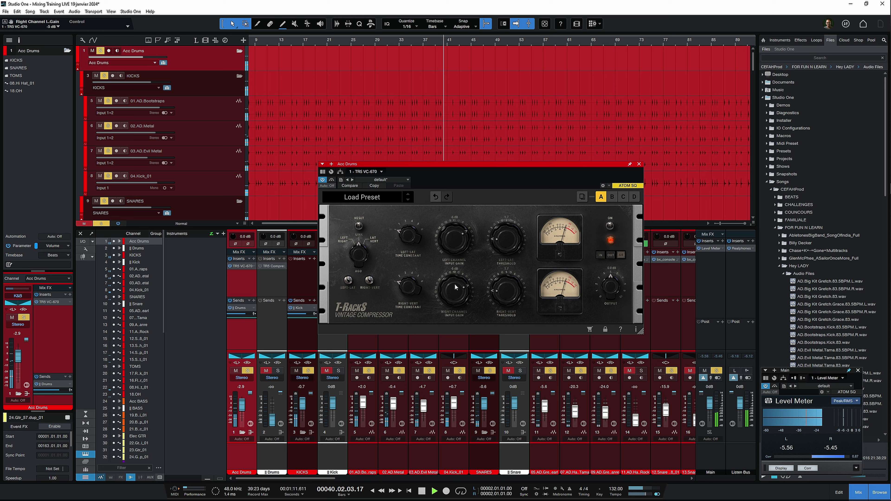
pyautogui.scroll(1, 458, 237)
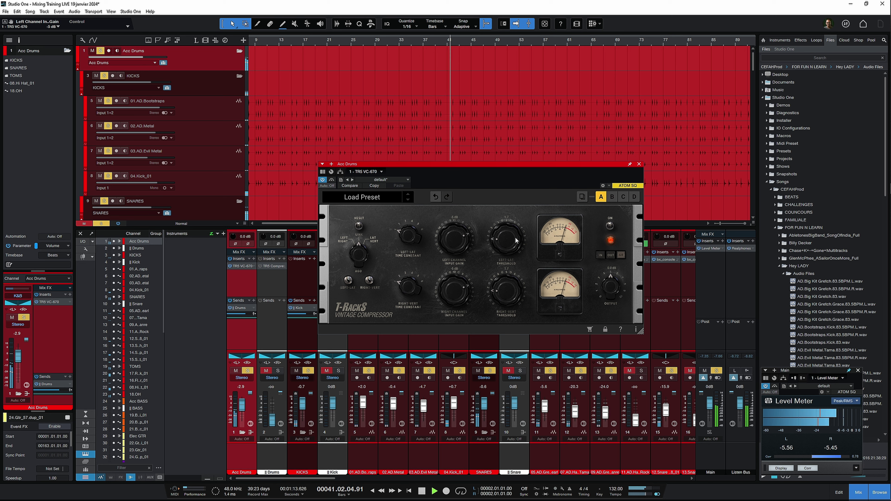
# Set the drum compressor's left threshold to 3.1, bypass it, stop playback and set the output to -1.8 dB.
pyautogui.scroll(-5, 611, 288)
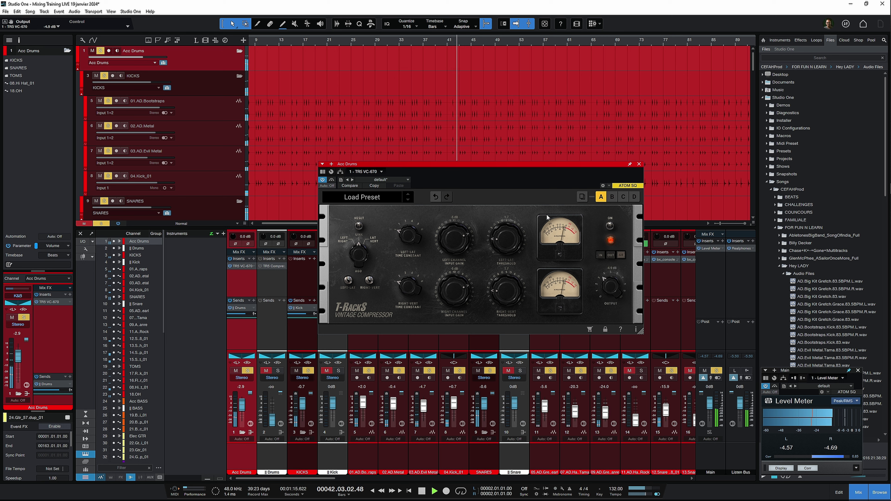
pyautogui.scroll(4, 507, 243)
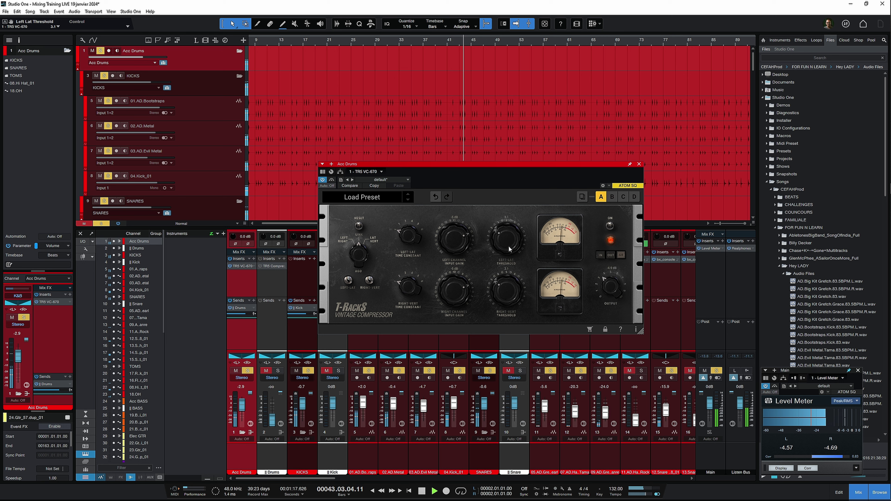
pyautogui.scroll(5, 611, 281)
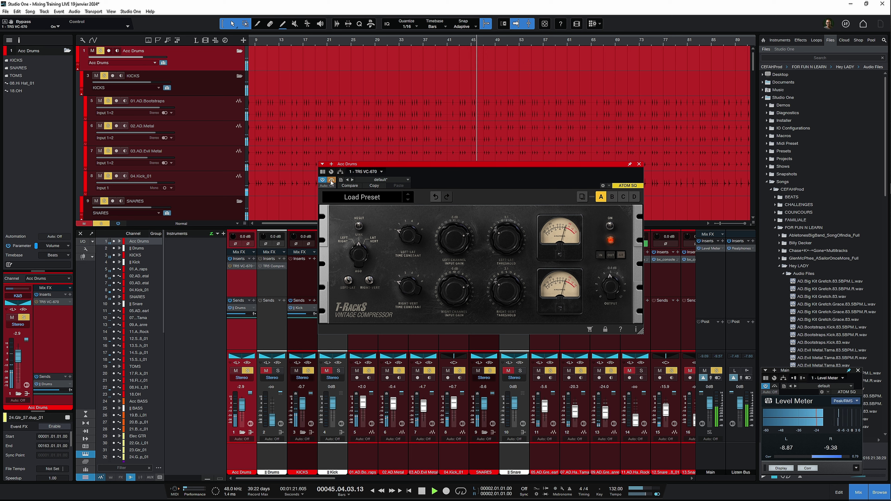
pyautogui.press('space')
pyautogui.scroll(-1, 609, 286)
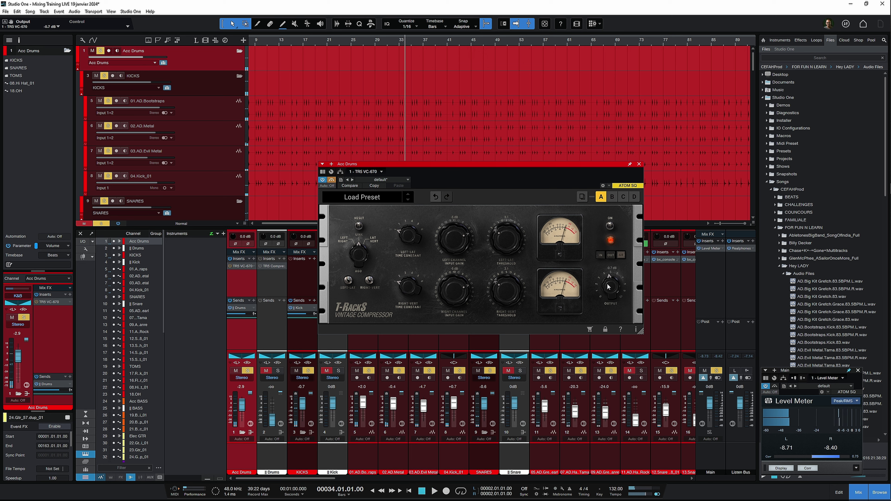
pyautogui.scroll(-3, 608, 287)
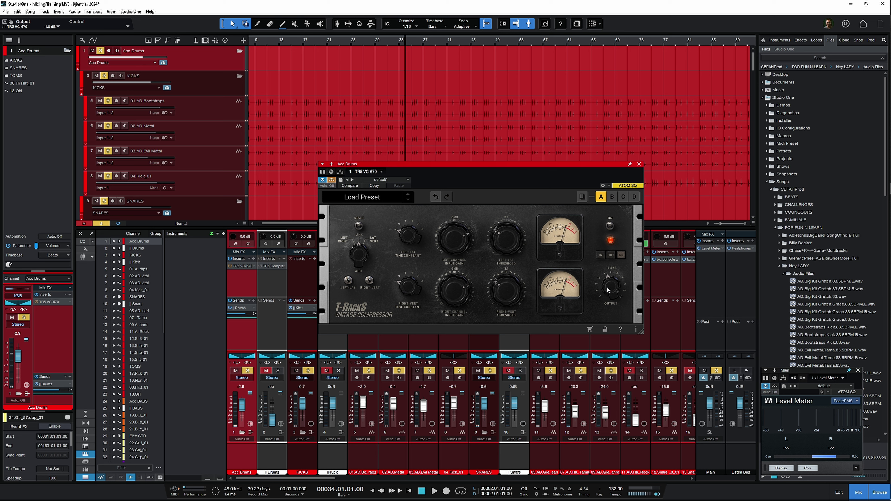
# Replay the drums, set the compressor's output to 0.1 dB and compare it with bypass before stopping playback.
pyautogui.press('space')
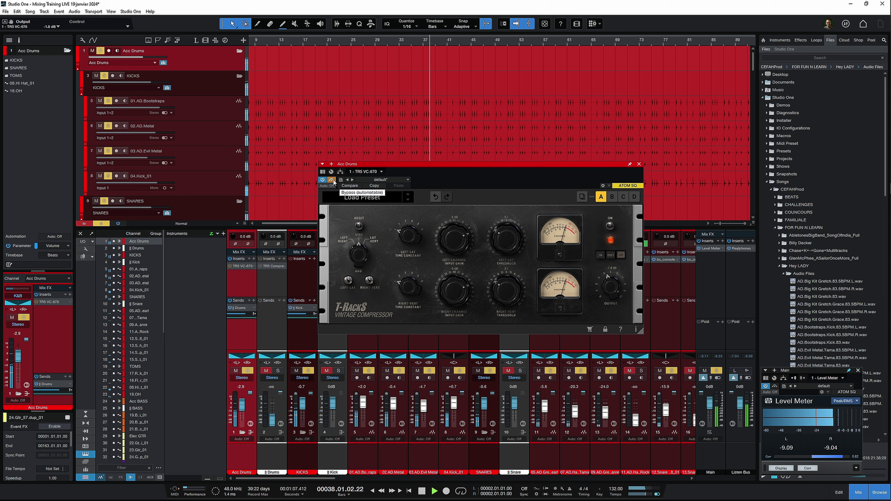
pyautogui.press('space')
pyautogui.press('space')
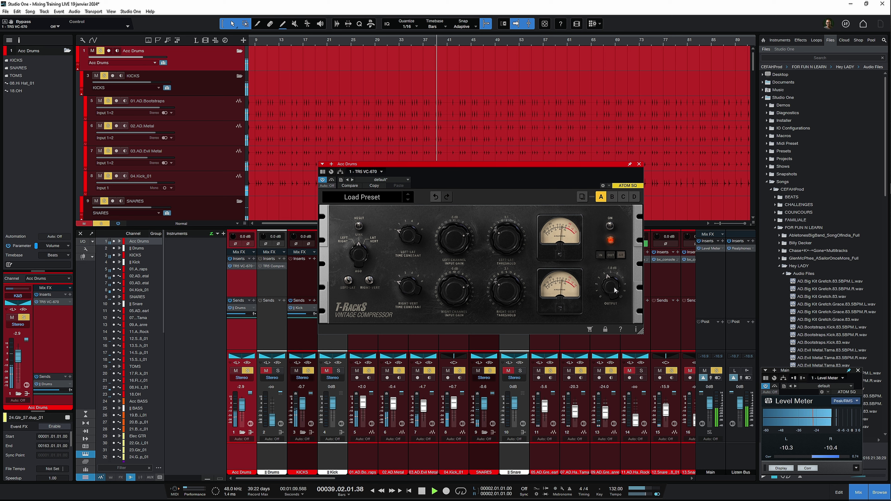
pyautogui.moveTo(614, 289); pyautogui.dragTo(616, 283)
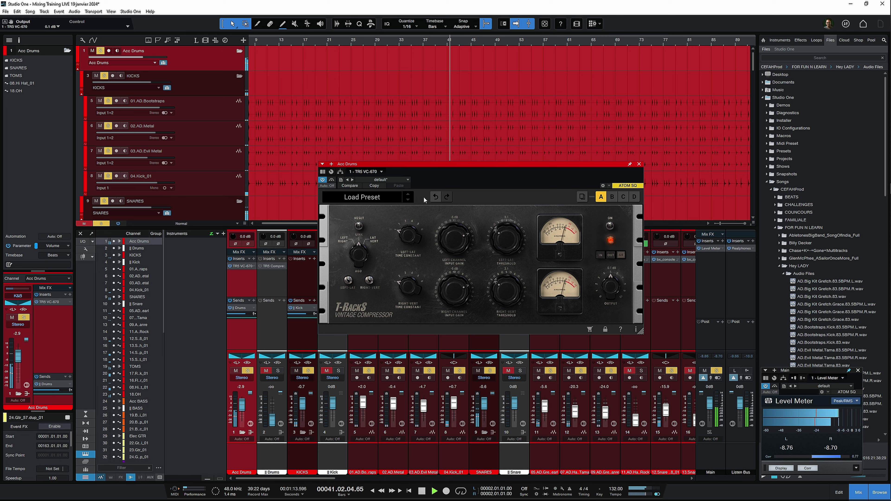
pyautogui.click(332, 180)
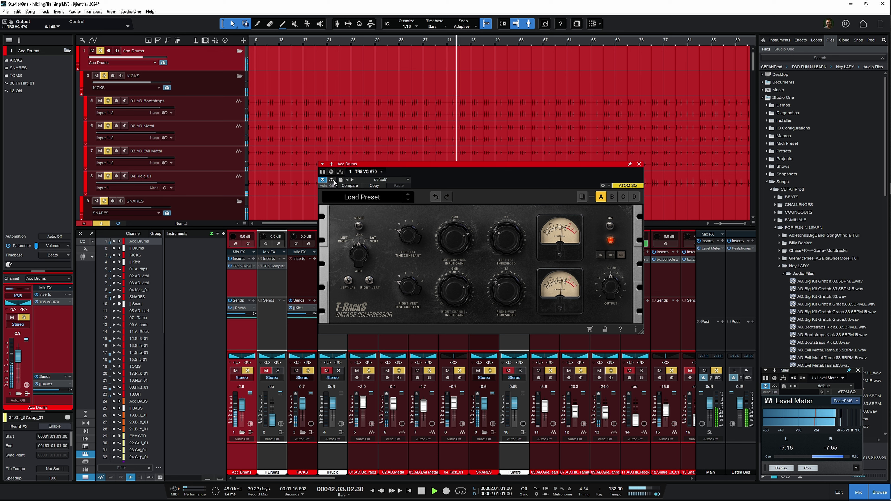
pyautogui.click(332, 180)
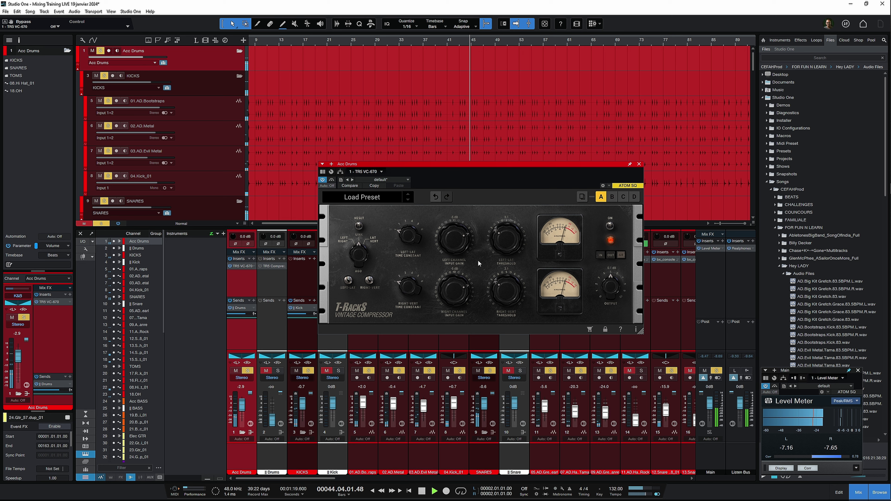
pyautogui.press('space')
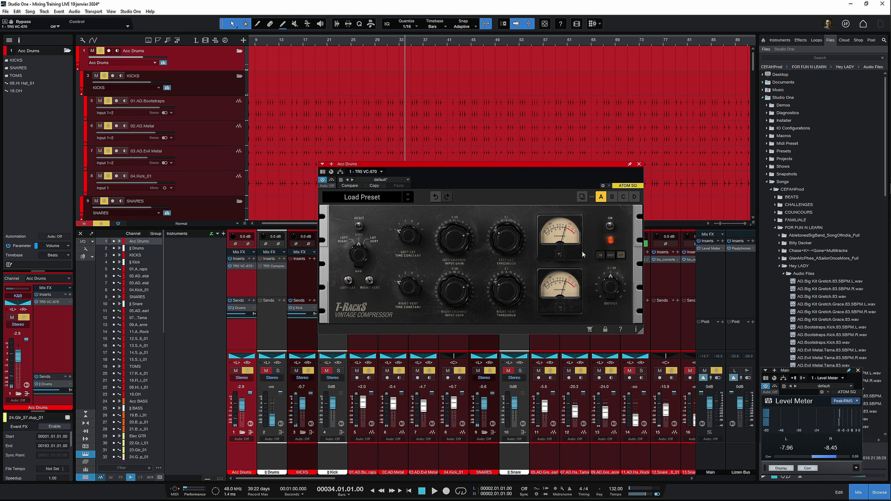
# Turn off the Acc Drums solo and play the full mix from bar 25 with the drum compressor bypassed.
pyautogui.click(236, 287)
pyautogui.press('s')
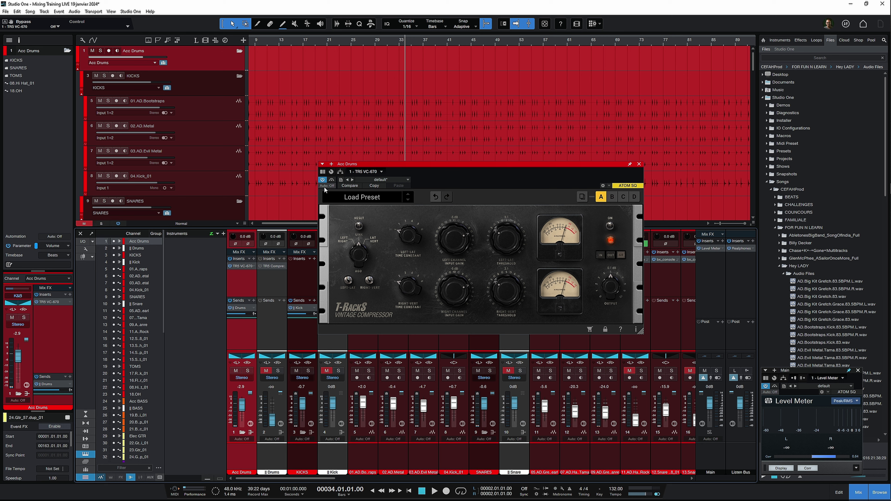
pyautogui.click(331, 180)
pyautogui.click(332, 181)
pyautogui.click(354, 43)
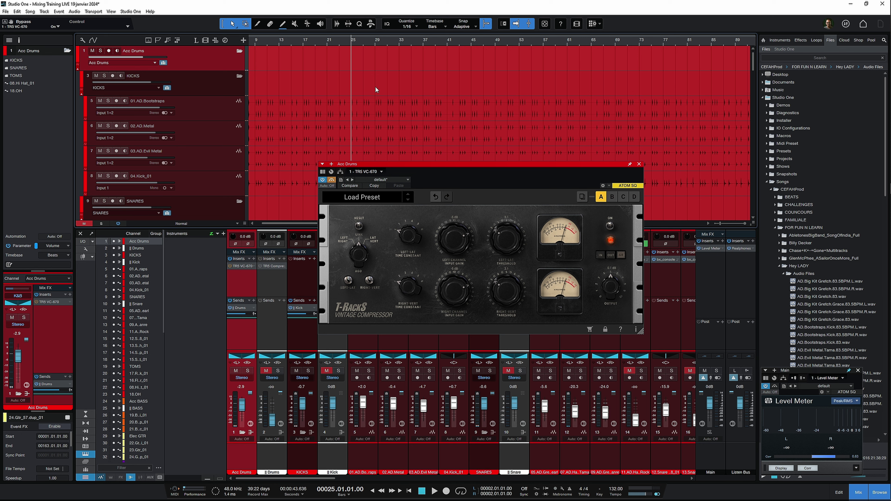
pyautogui.press('space')
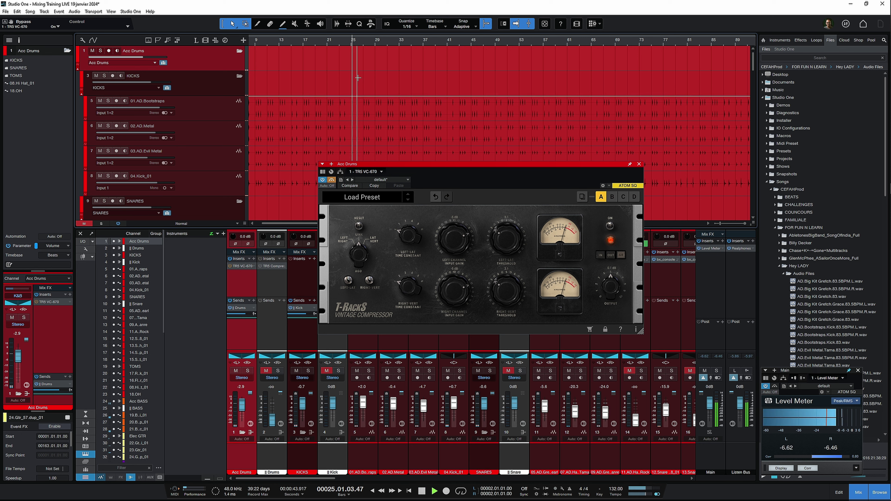
# Engage the drum compressor within the full mix, set its output to 1.0 dB and stop playback.
pyautogui.click(332, 181)
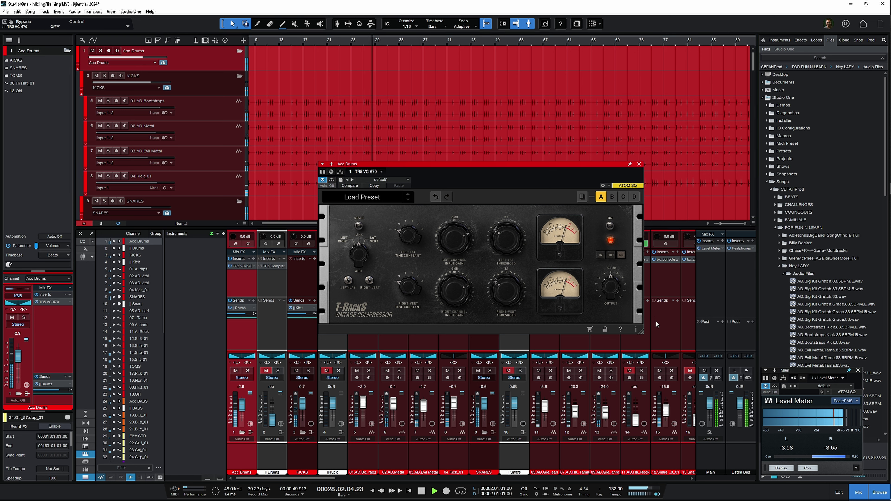
pyautogui.moveTo(612, 292); pyautogui.dragTo(611, 288)
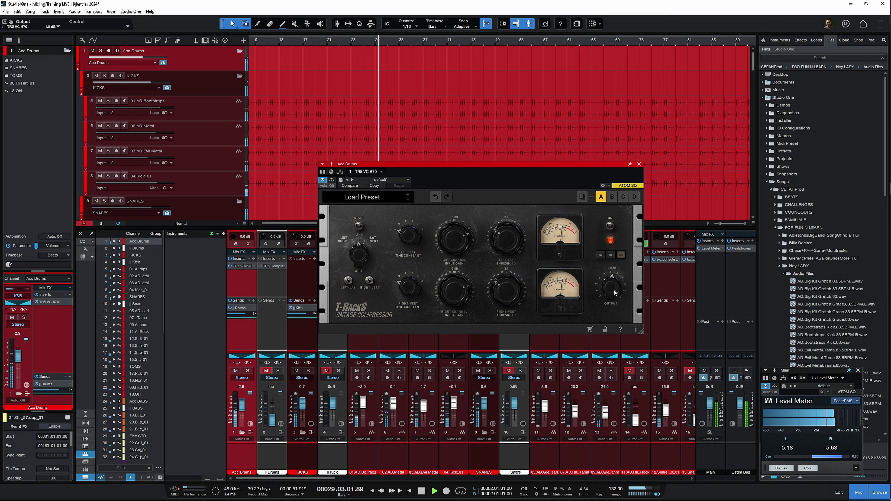
pyautogui.press('space')
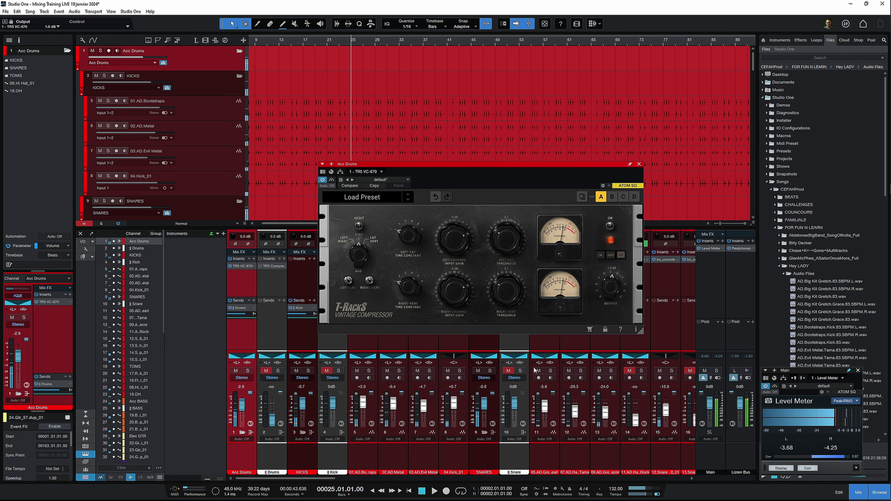
# Lower the 34.Vocal_01 channel volume to -0.2 dB while playing the mix from bar 25.
pyautogui.moveTo(280, 478); pyautogui.dragTo(611, 478)
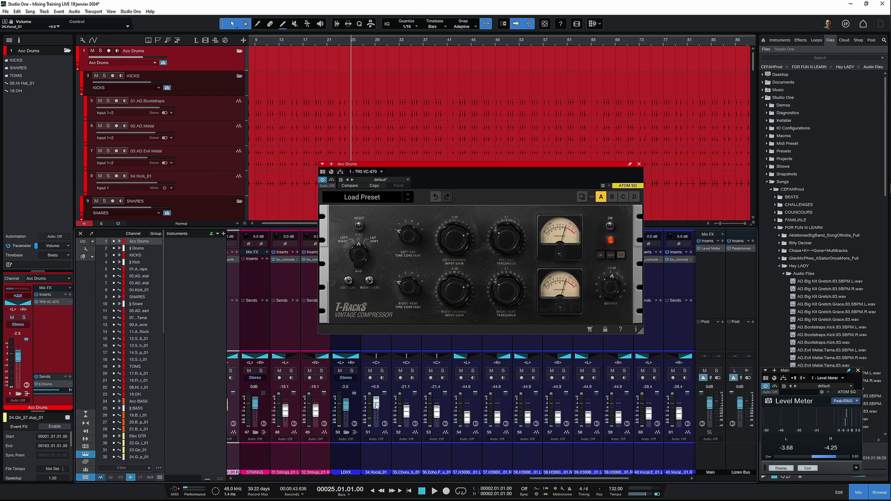
pyautogui.press('space')
pyautogui.scroll(-1, 375, 405)
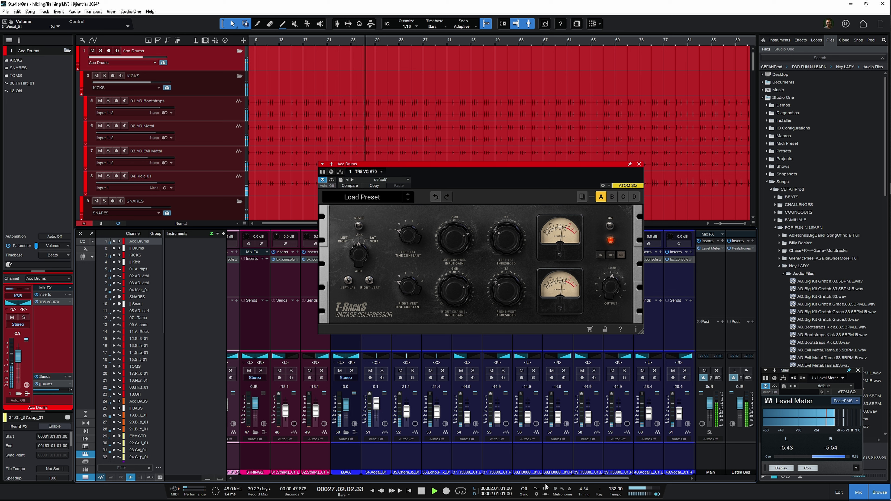
pyautogui.moveTo(377, 406); pyautogui.dragTo(376, 407)
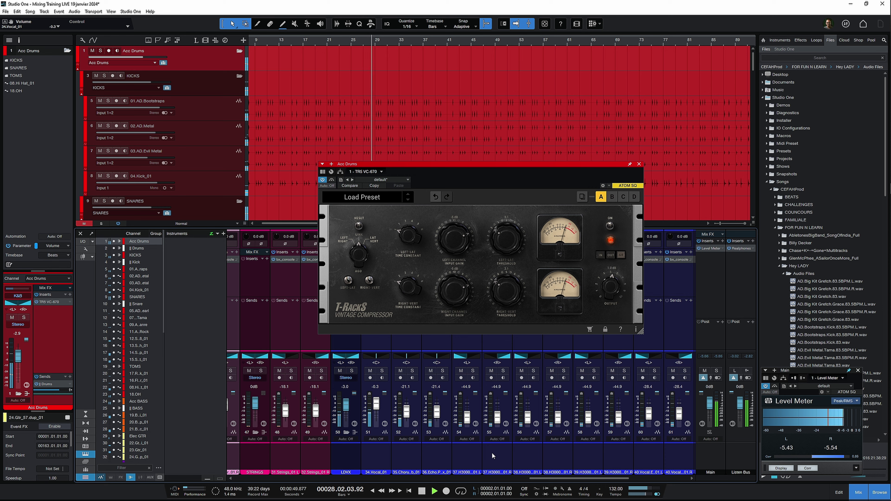
# Set the drum compressor's left threshold to 4.1 and its output to 2.0 dB during playback.
pyautogui.moveTo(598, 479); pyautogui.dragTo(304, 467)
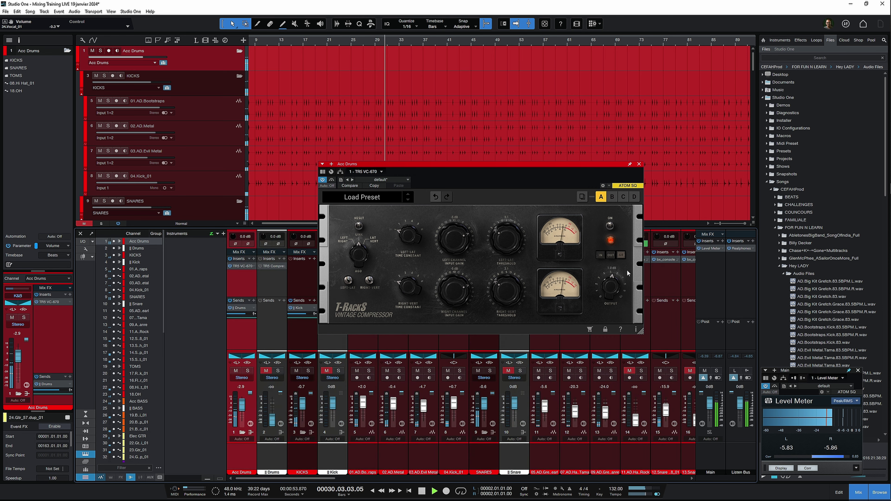
pyautogui.scroll(2, 627, 281)
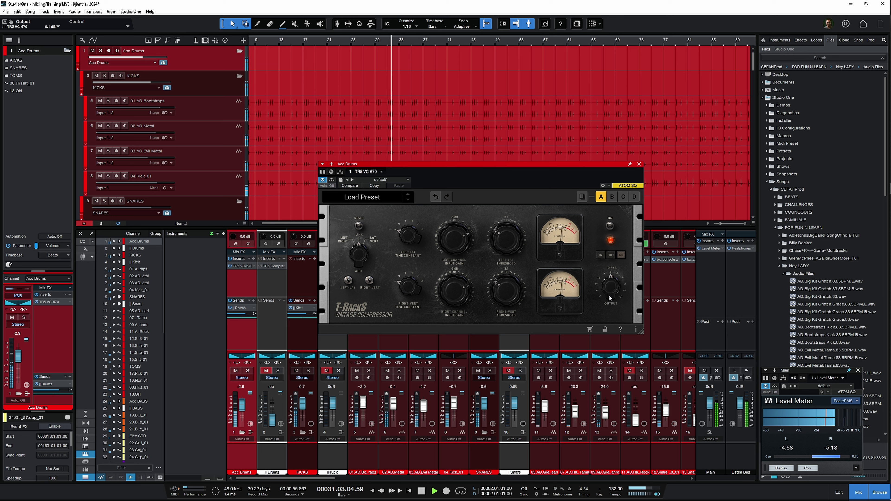
pyautogui.scroll(2, 503, 232)
pyautogui.scroll(1, 503, 230)
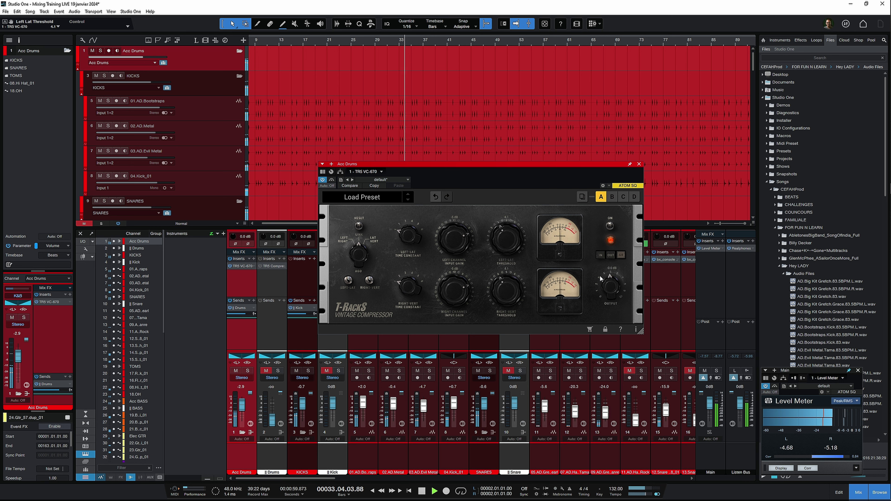
pyautogui.moveTo(617, 284); pyautogui.dragTo(616, 276)
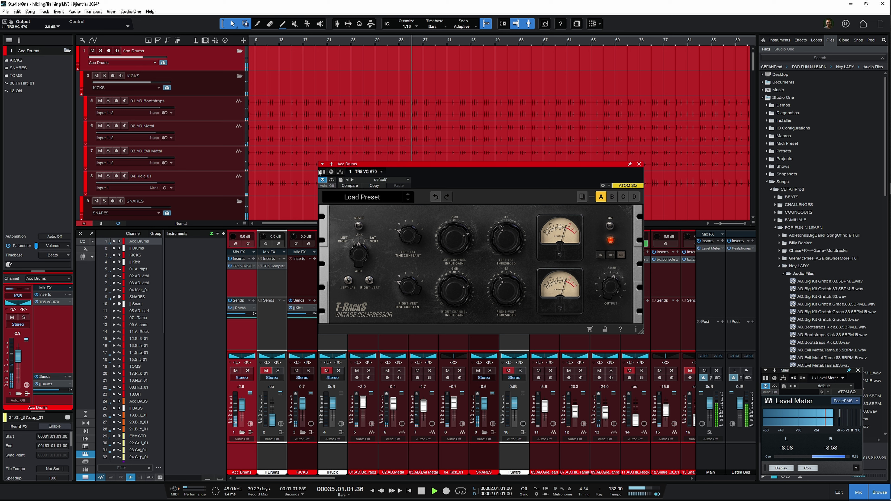
# Compare the drum compressor with bypass in the full mix, leave it bypassed and stop playback.
pyautogui.click(332, 180)
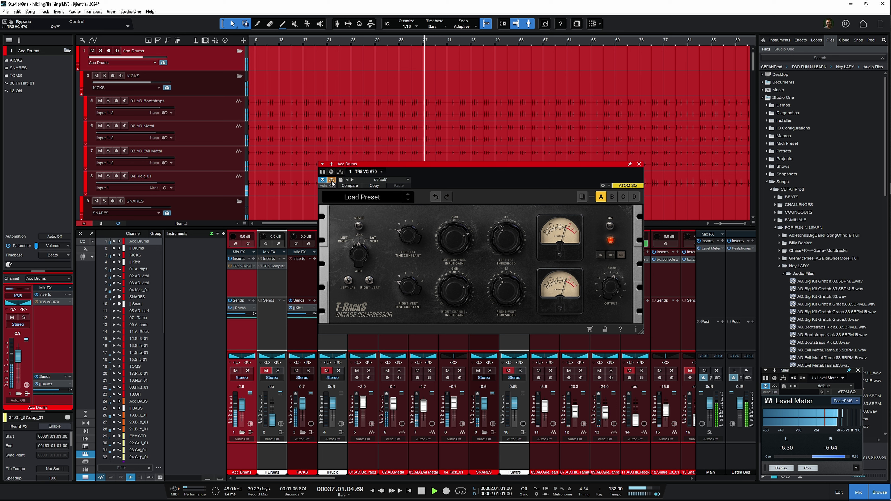
pyautogui.click(331, 180)
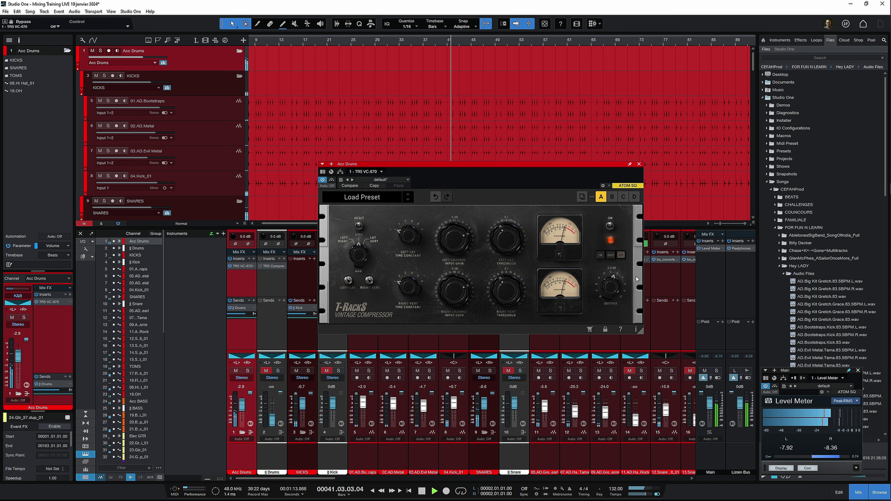
pyautogui.click(333, 179)
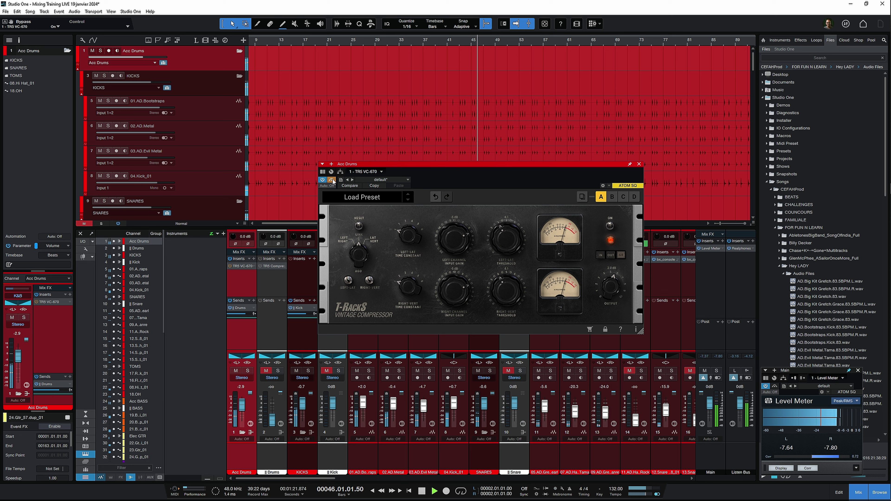
pyautogui.press('space')
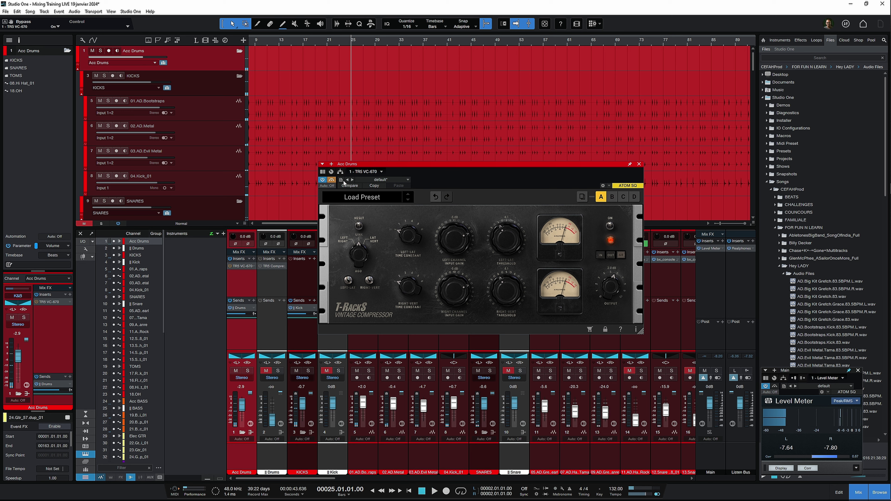